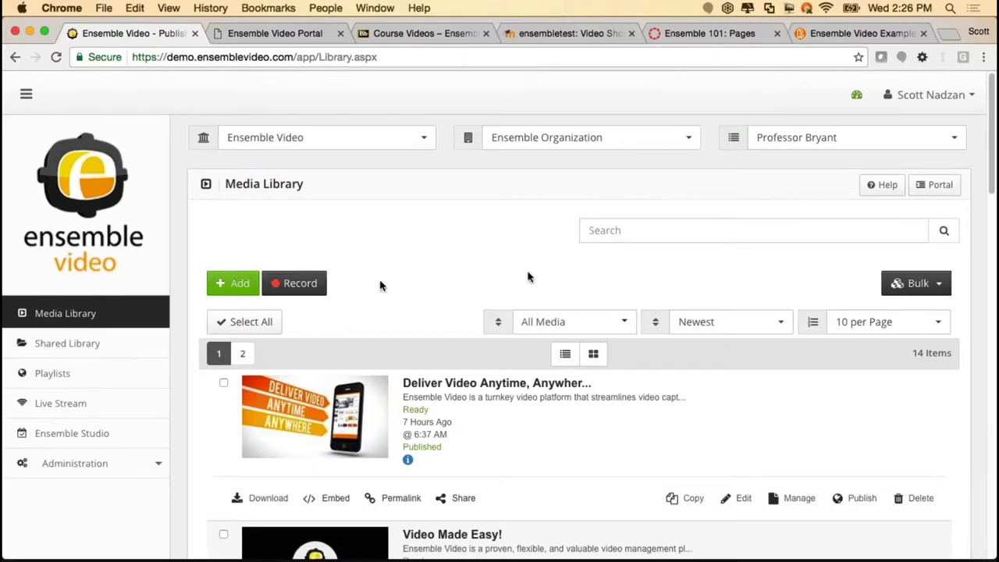
Examine the bulk actions, the search and sorting options, and the list of videos in the Media Library.
left_click(941, 292)
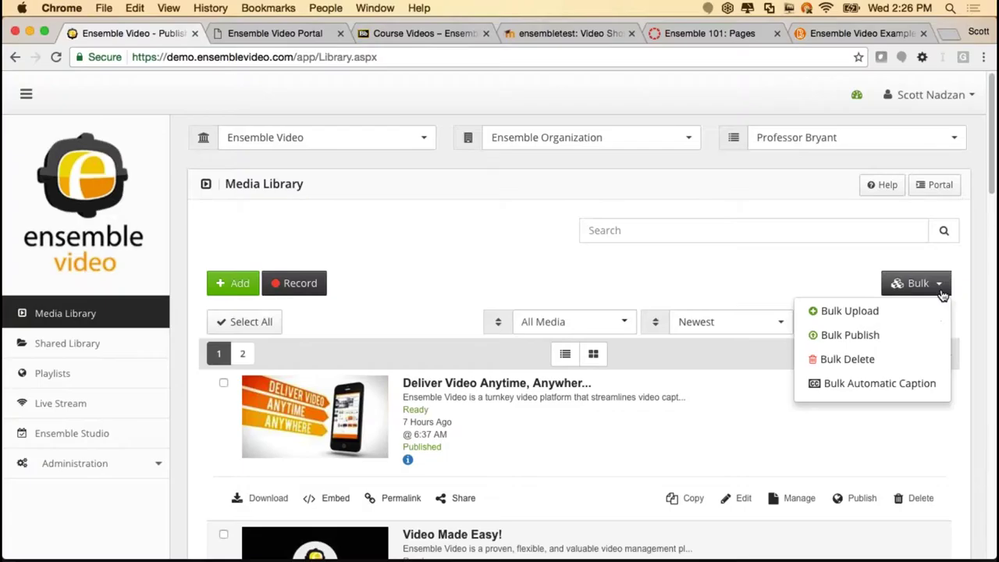
left_click(751, 283)
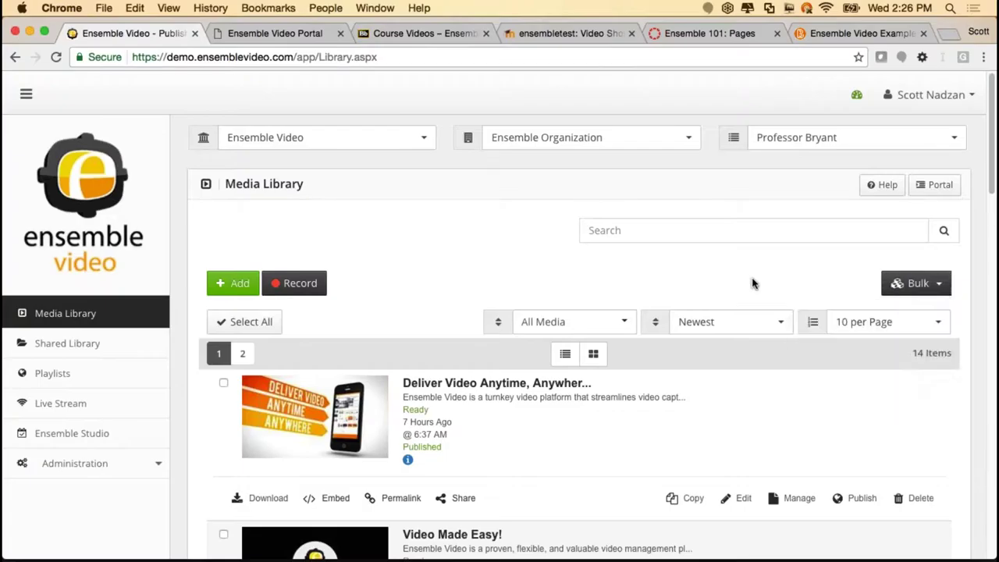
left_click(682, 231)
left_click(740, 328)
left_click(729, 281)
scroll(653, 446, "down", 5)
scroll(654, 468, "down", 10)
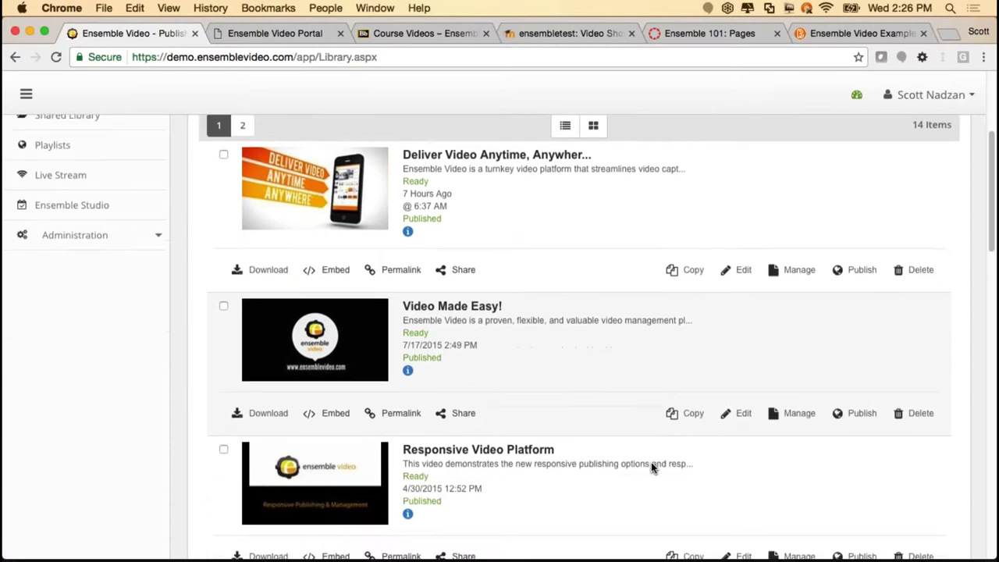
scroll(651, 467, "down", 11)
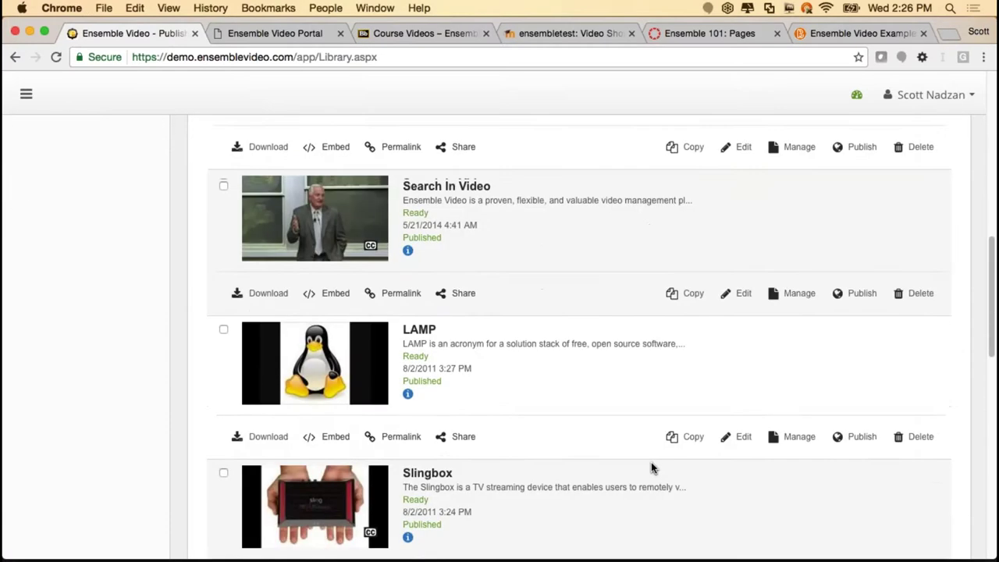
scroll(651, 466, "up", 18)
scroll(652, 467, "up", 6)
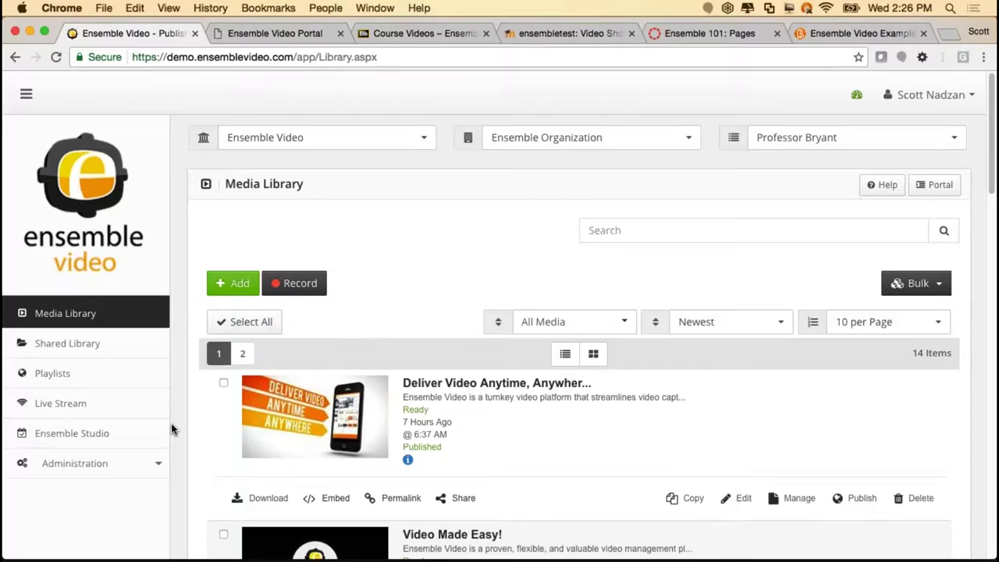
Open Studio Setup in the organization's administration settings.
left_click(148, 460)
scroll(149, 463, "down", 2)
left_click(149, 465)
scroll(145, 437, "down", 2)
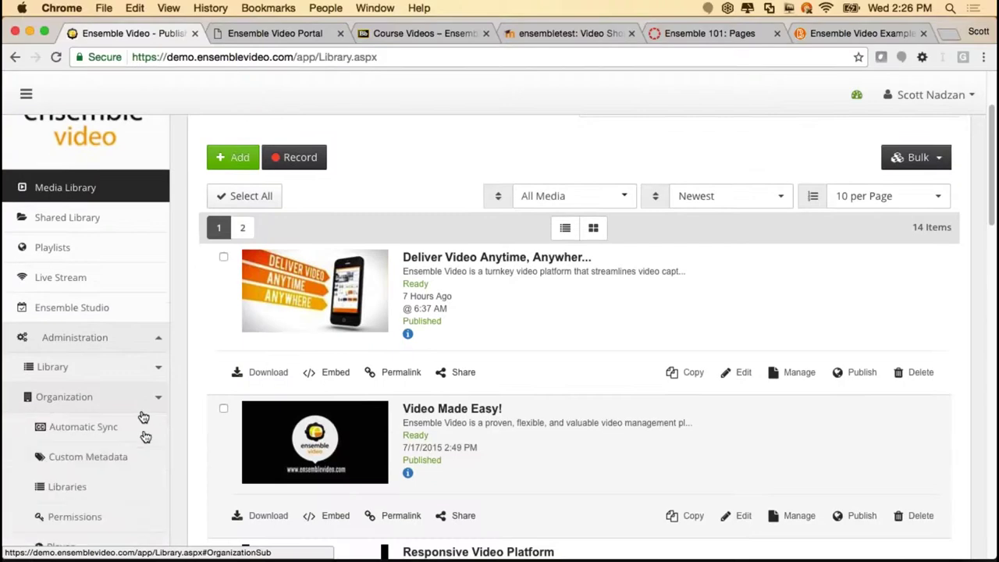
scroll(148, 461, "down", 3)
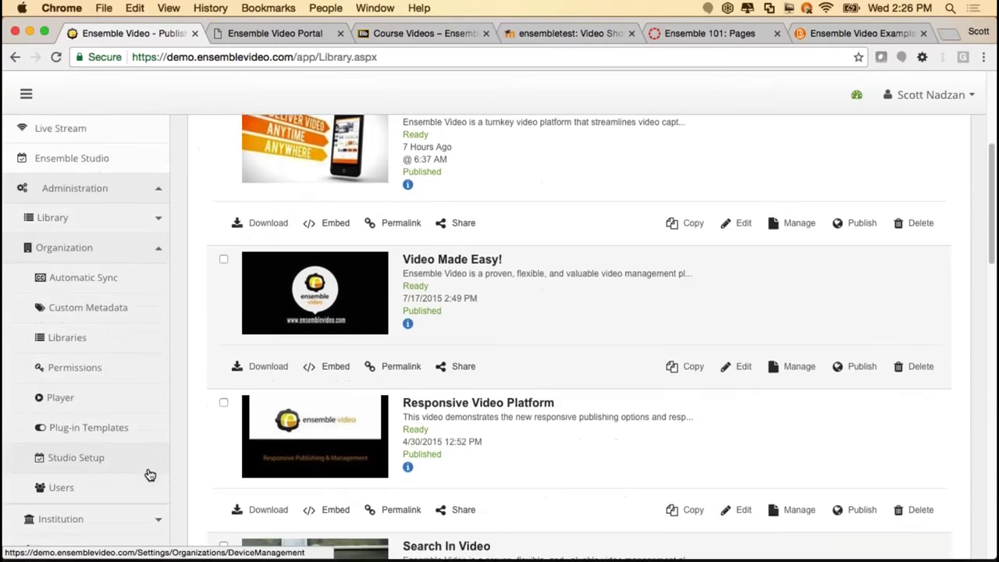
left_click(150, 475)
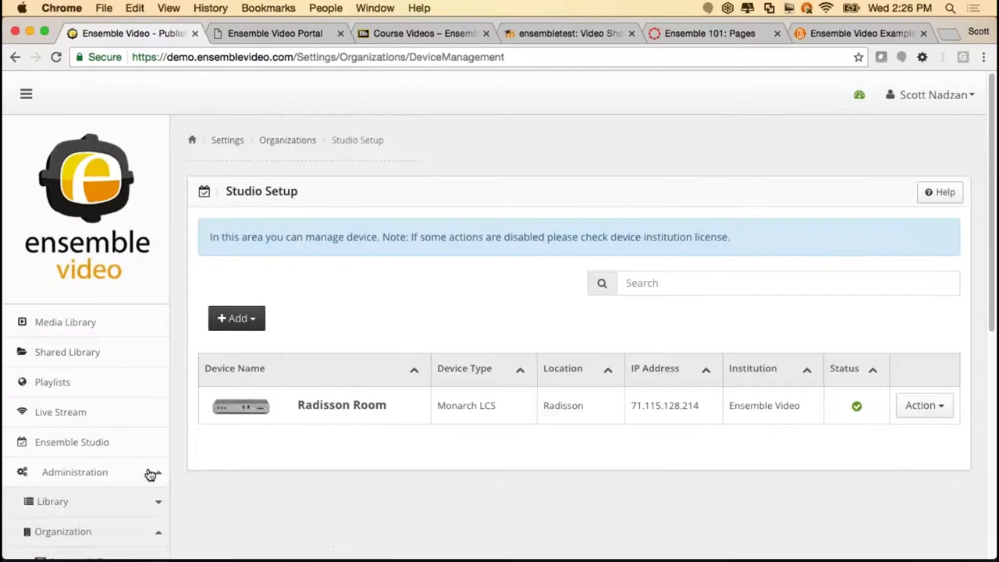
Start adding a Monarch LCS device and set its institution to Ensemble Video.
left_click(252, 323)
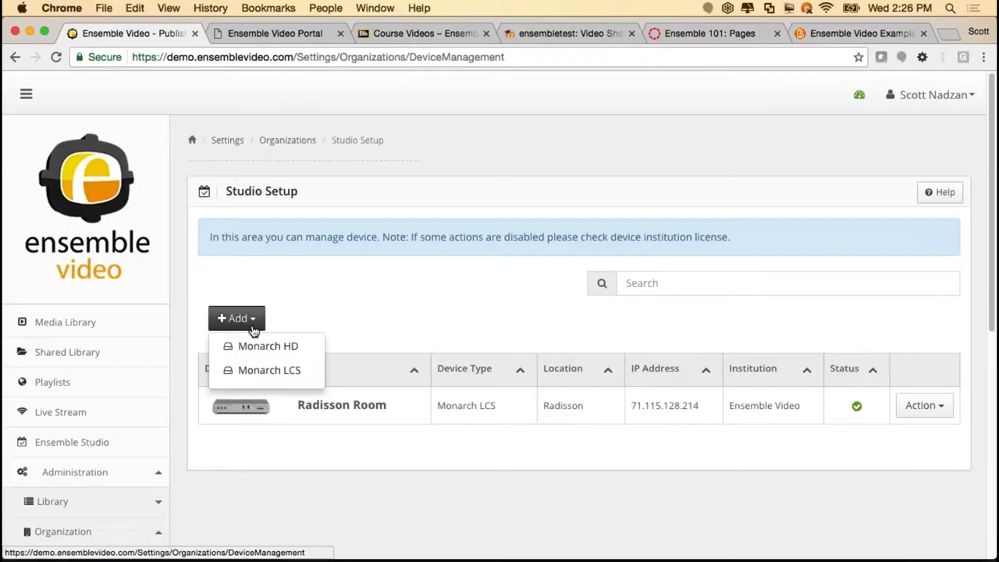
left_click(305, 371)
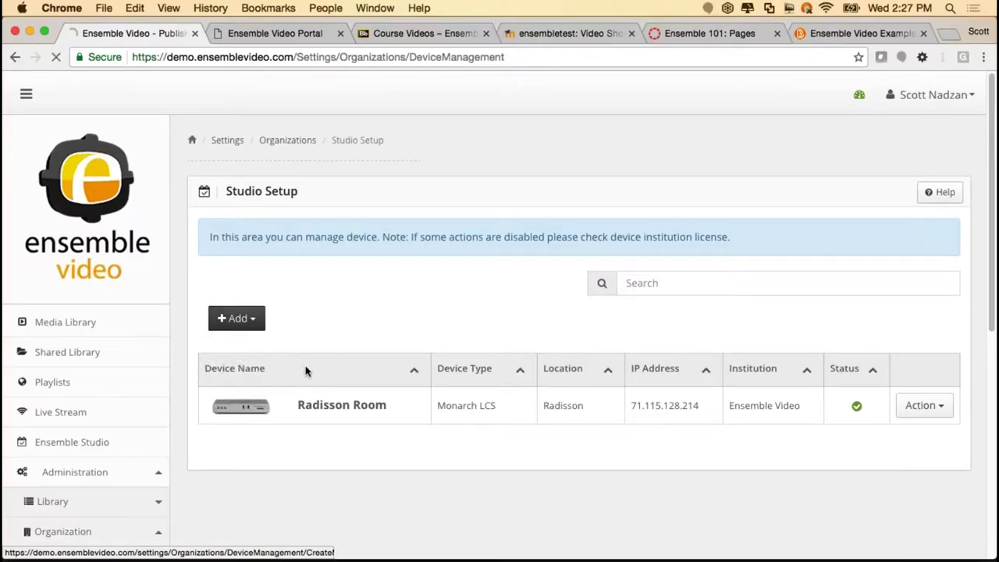
left_click(455, 351)
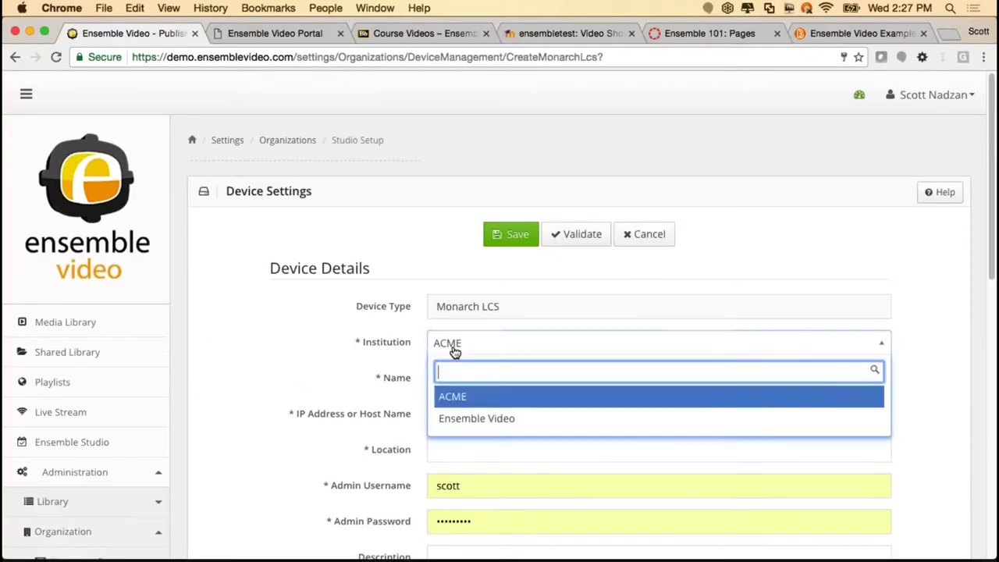
left_click(465, 419)
scroll(347, 416, "down", 3)
left_click(466, 286)
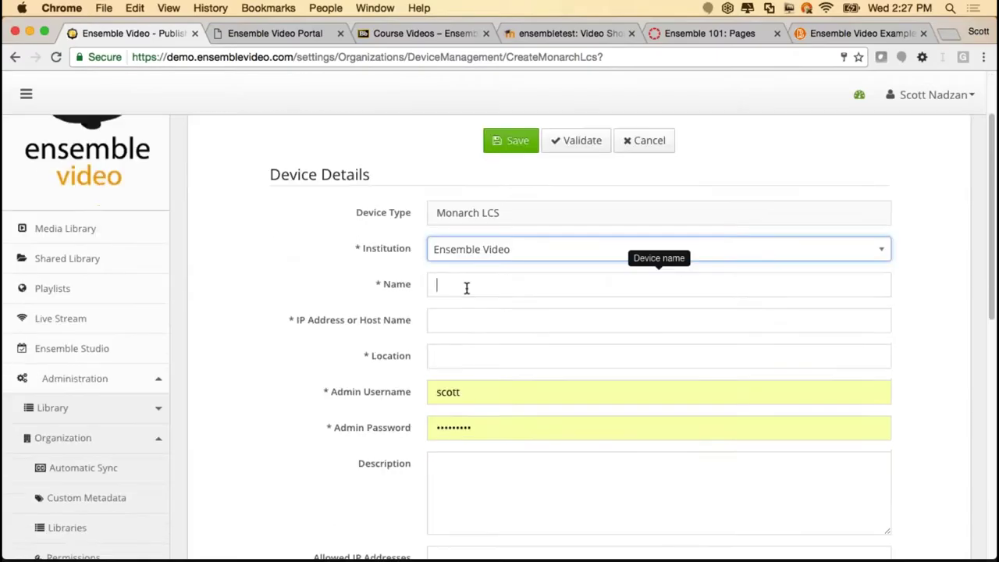
left_click(457, 326)
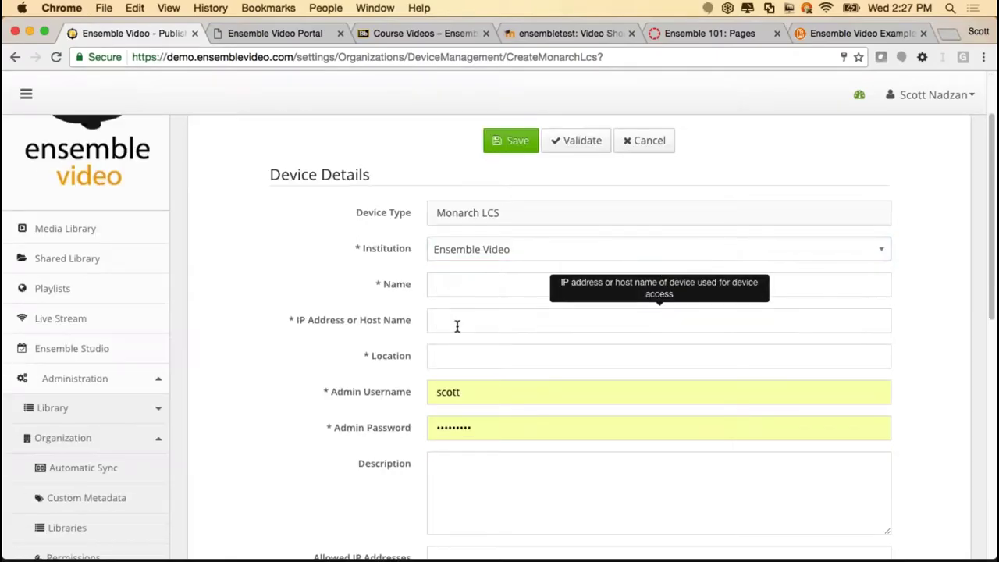
Examine the new device's remaining details, recording presets and layout options, and cancel the device creation.
scroll(458, 327, "down", 1)
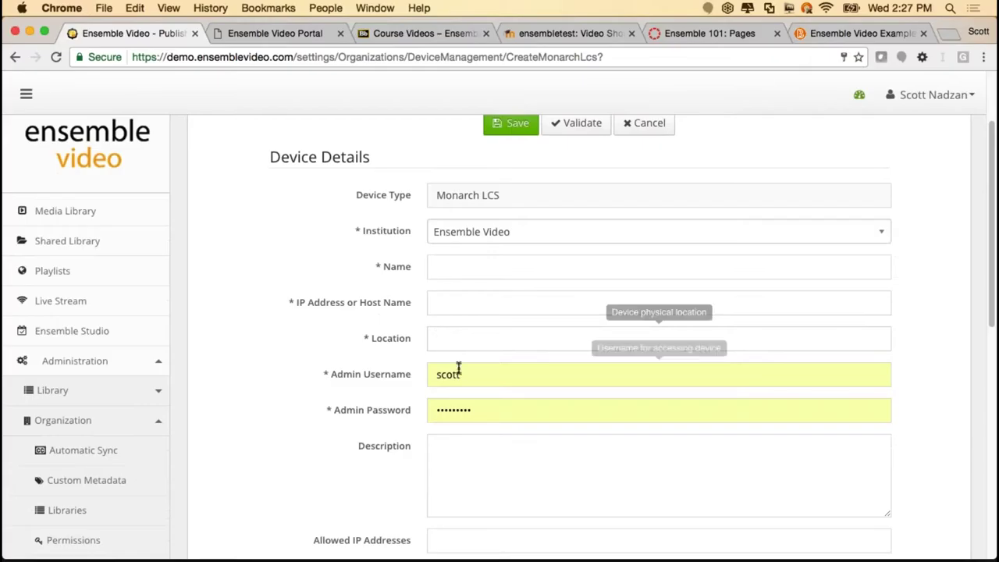
scroll(458, 375, "down", 5)
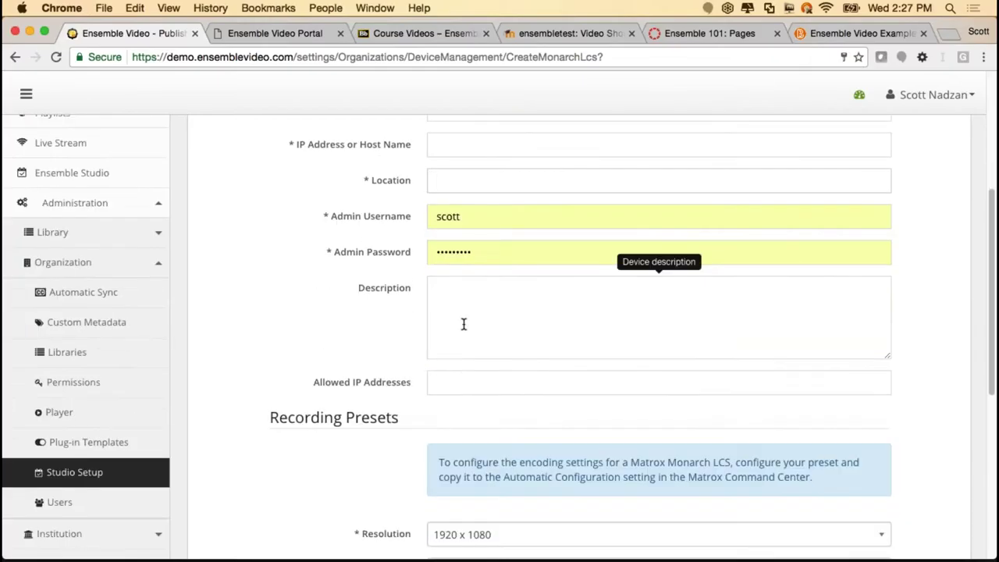
scroll(461, 326, "down", 2)
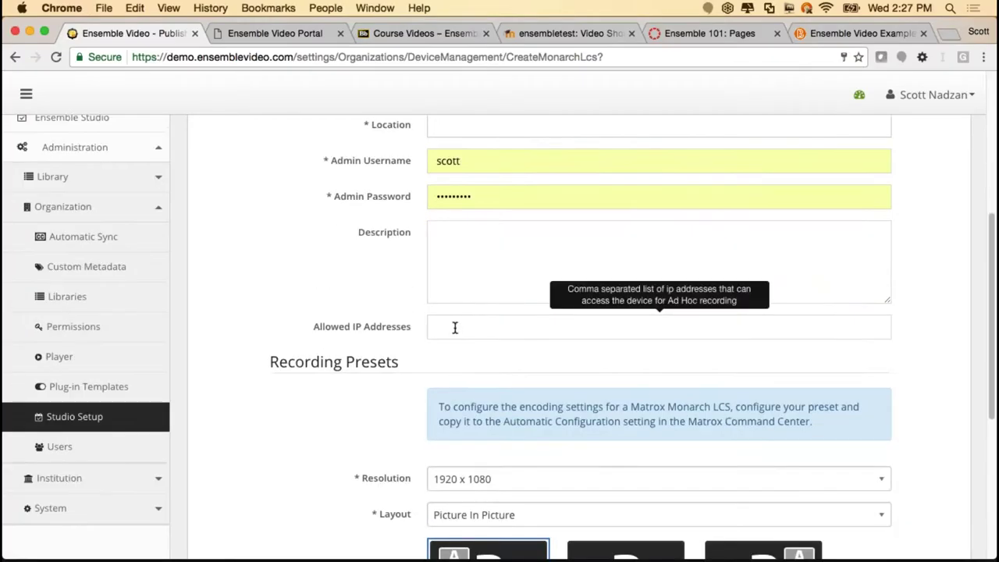
scroll(453, 328, "down", 5)
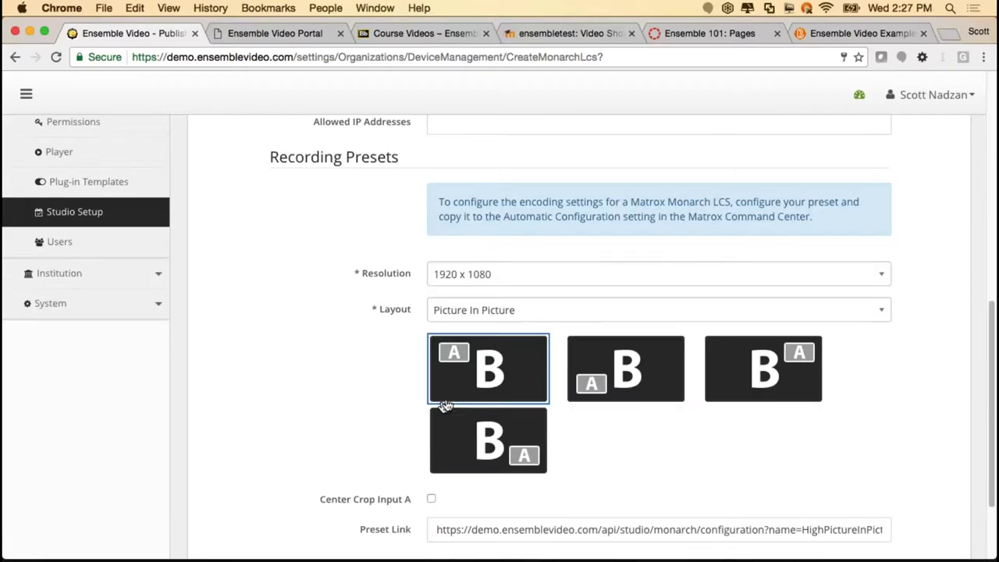
left_click(502, 316)
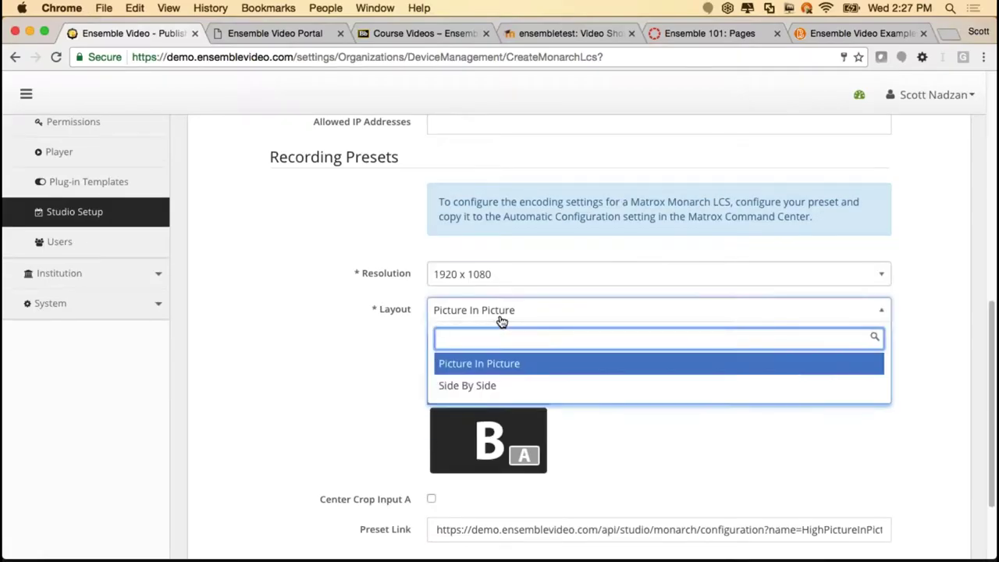
left_click(380, 344)
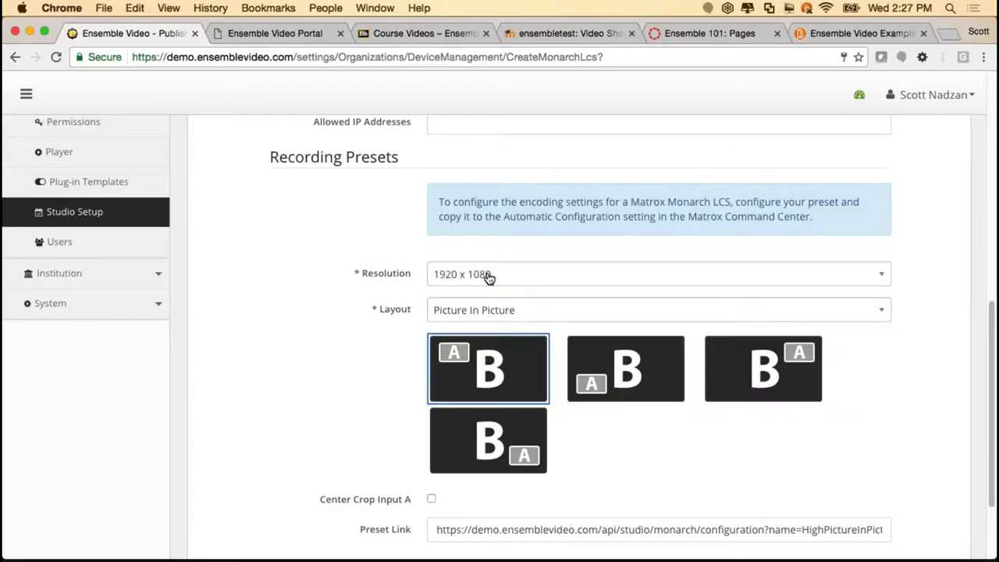
scroll(488, 312, "up", 10)
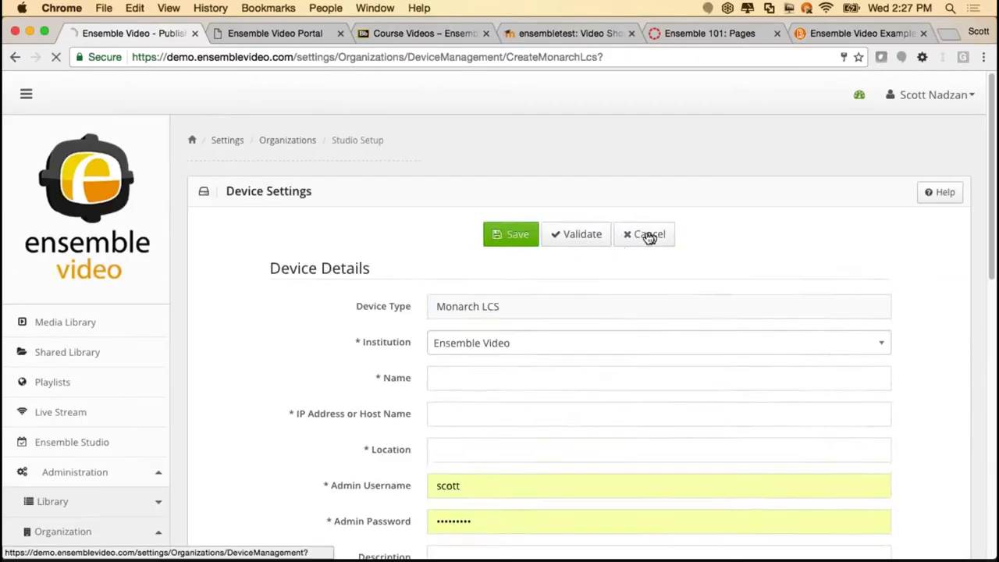
left_click(634, 237)
Review the Radisson Room device's details and its picture-in-picture recording preset, and leave without saving.
left_click(936, 406)
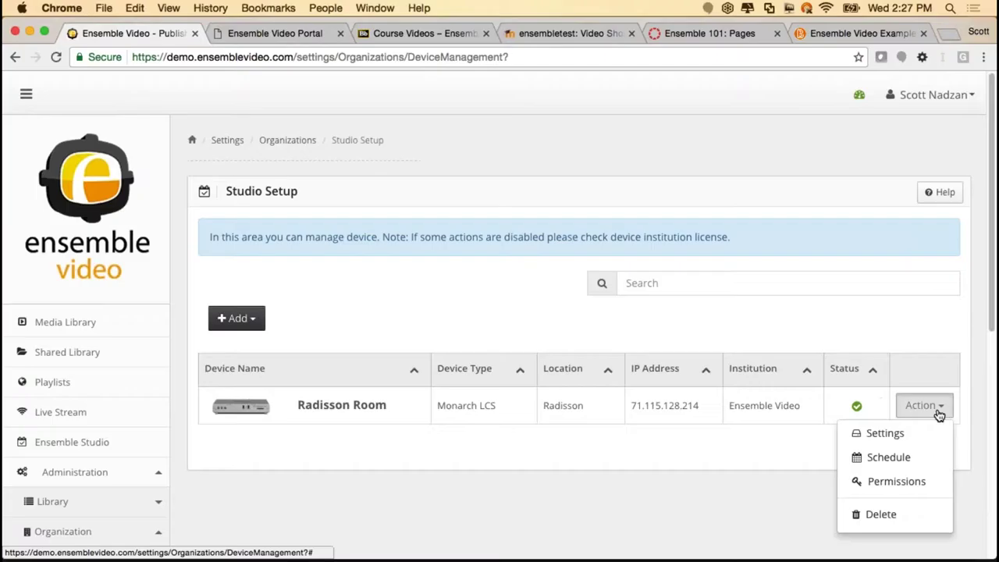
left_click(905, 434)
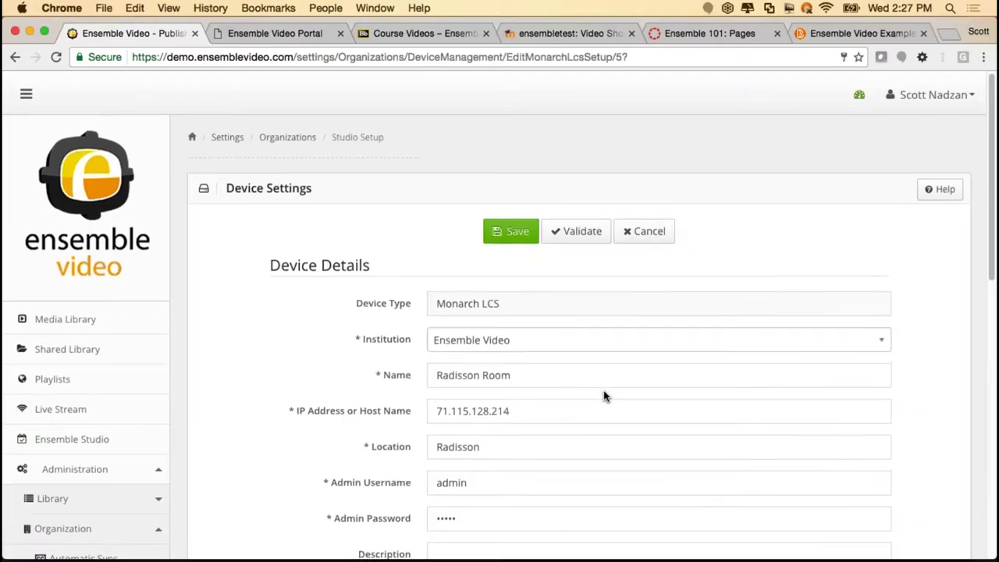
scroll(604, 396, "down", 1)
scroll(603, 396, "down", 10)
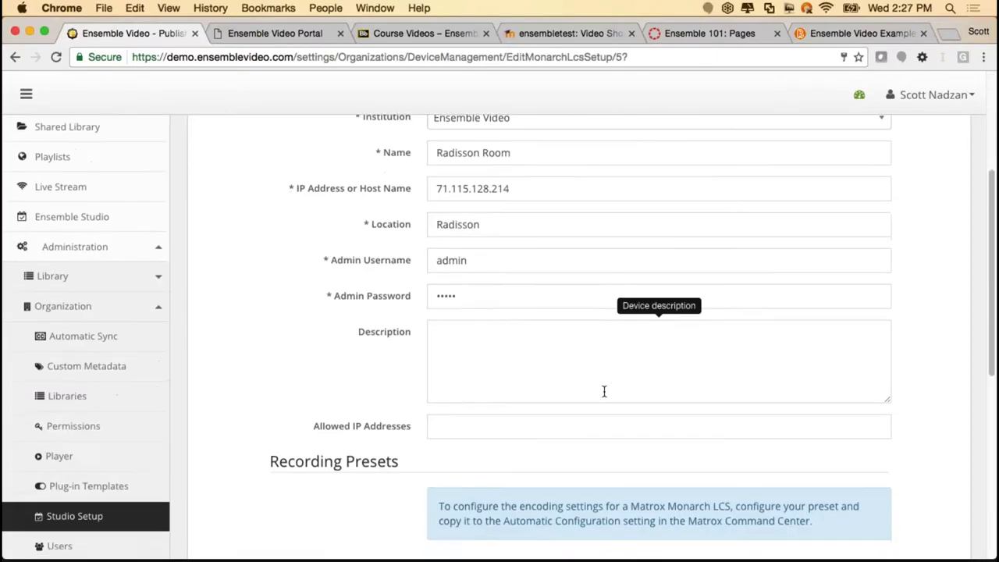
scroll(605, 398, "down", 3)
left_click(742, 404)
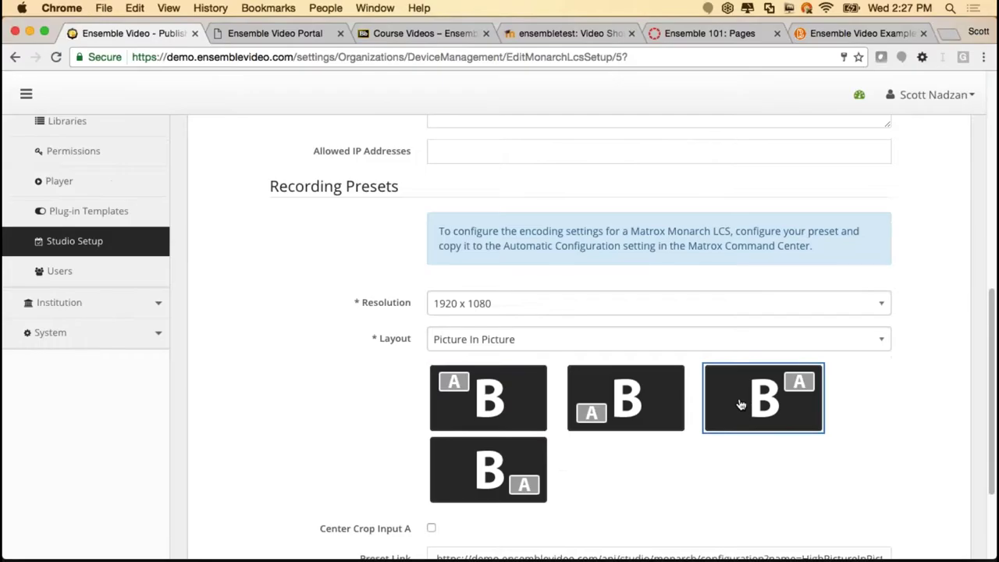
scroll(620, 388, "up", 12)
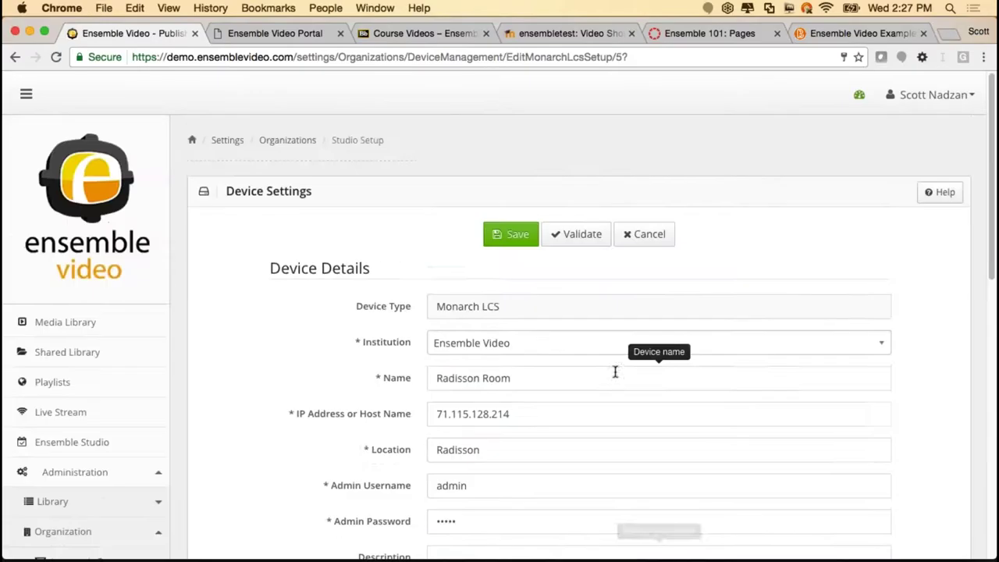
left_click(650, 235)
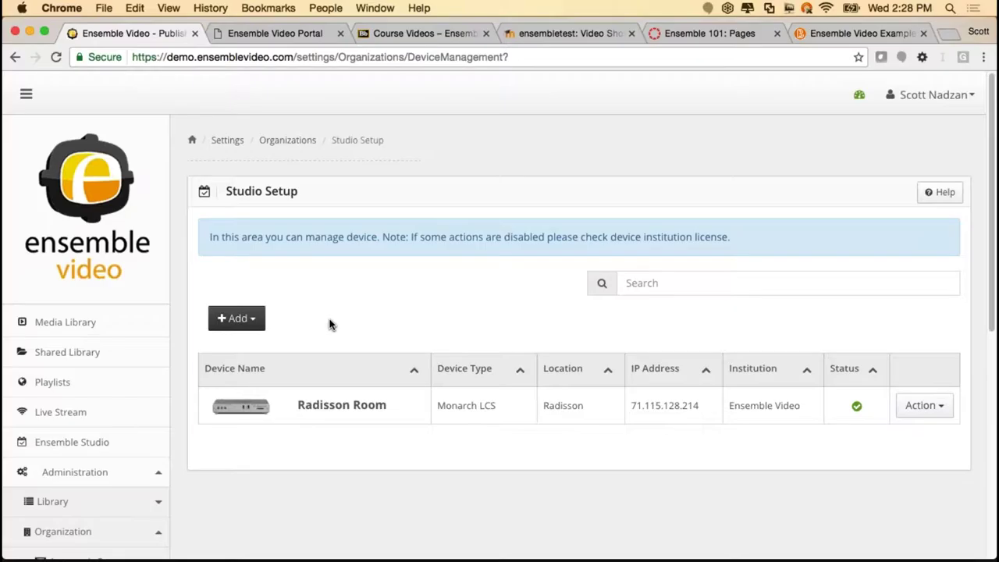
Start an ad hoc recording for Radisson in Ensemble Studio.
left_click(143, 446)
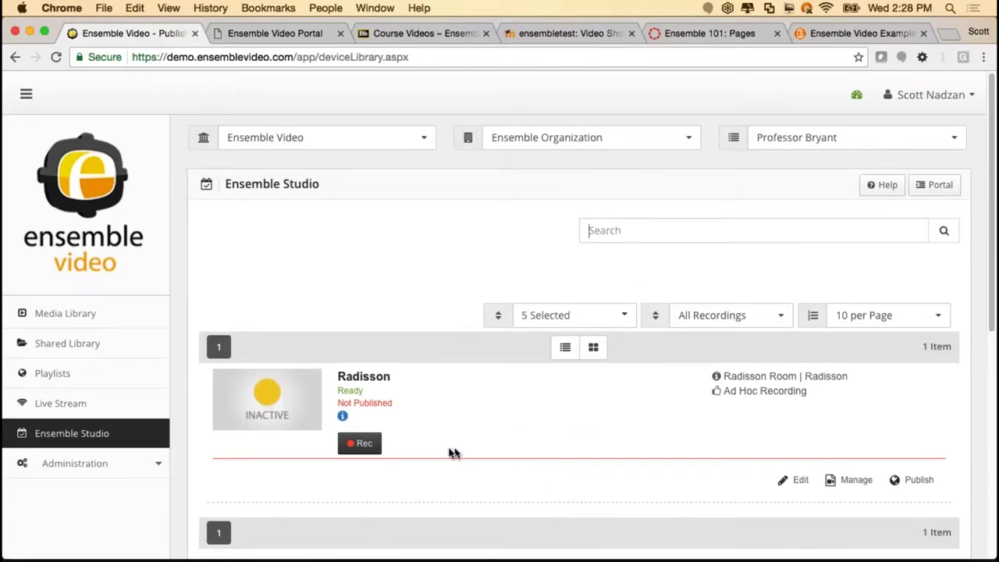
left_click(372, 446)
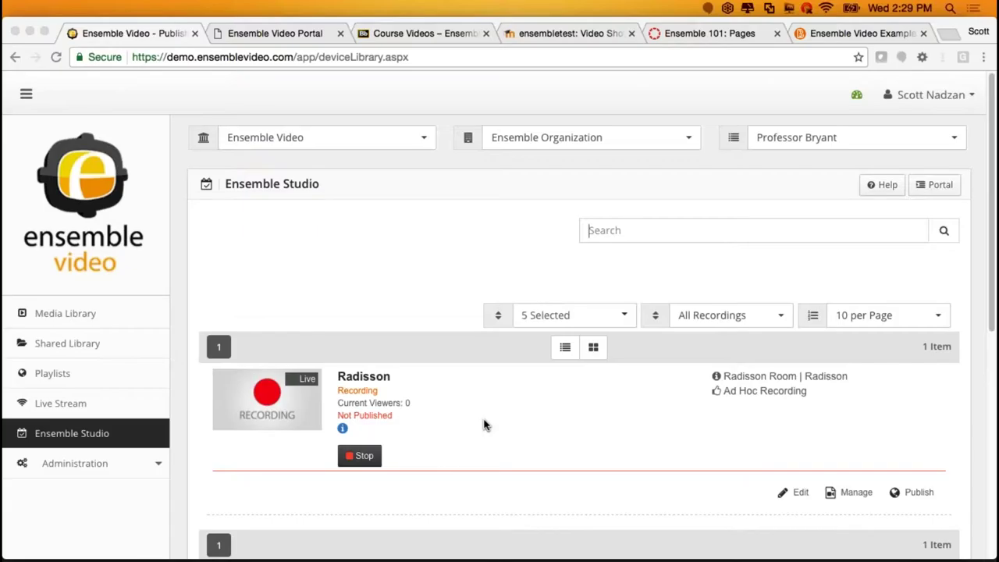
Play the live preview of the Radisson recording, close it and stop the recording.
left_click(285, 413)
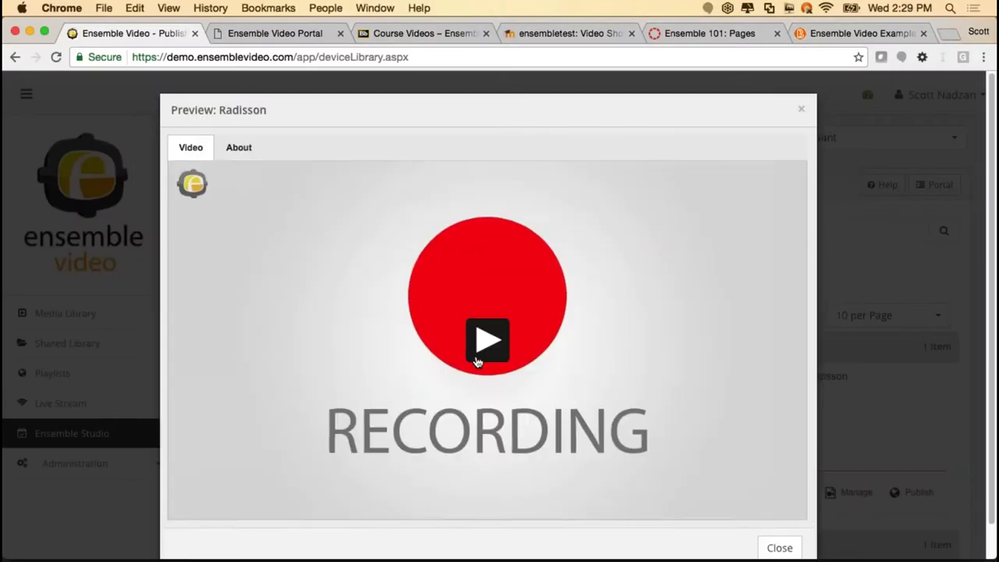
left_click(478, 355)
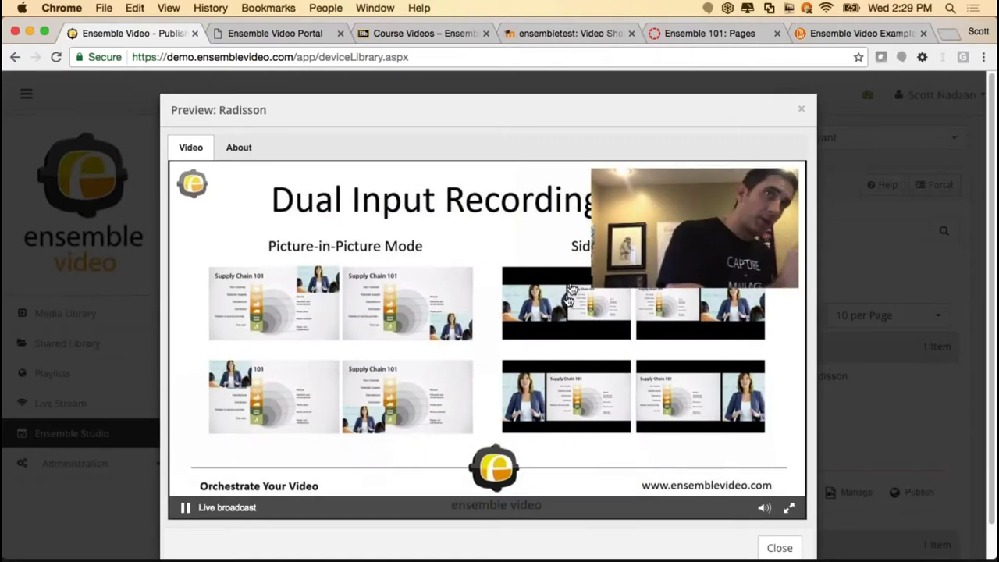
left_click(801, 110)
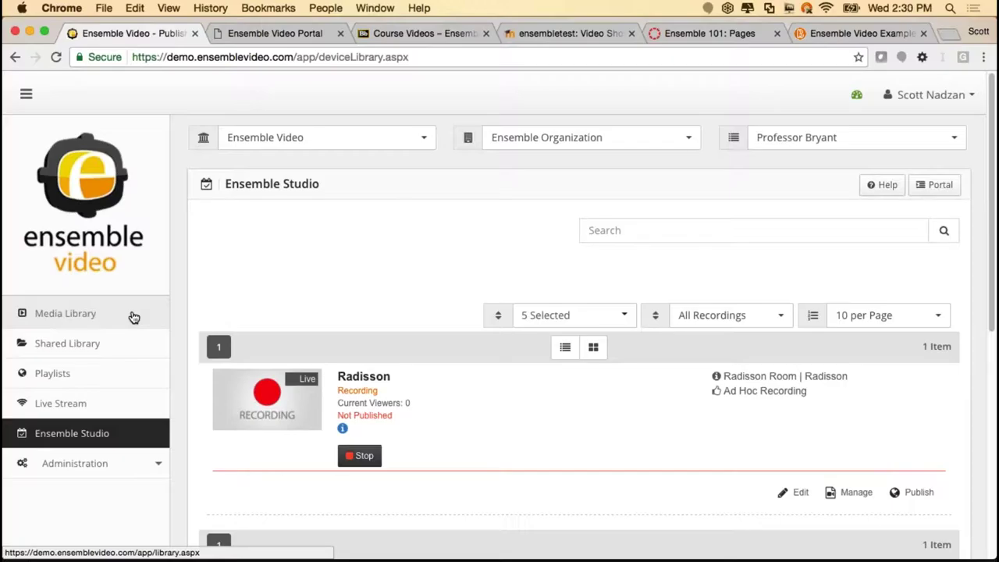
left_click(359, 456)
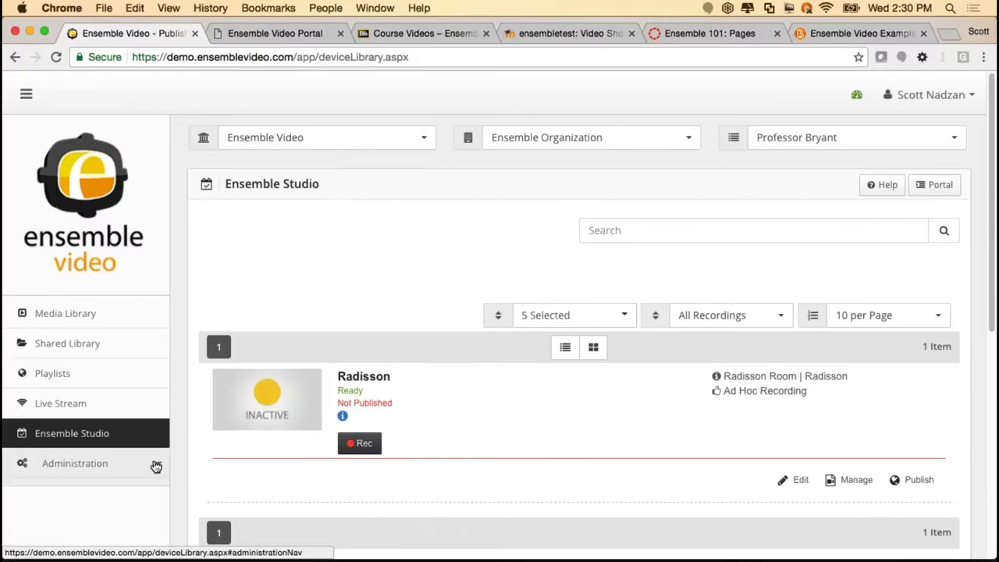
Open the organization's Studio Setup page from the administration area.
left_click(156, 466)
scroll(151, 466, "down", 5)
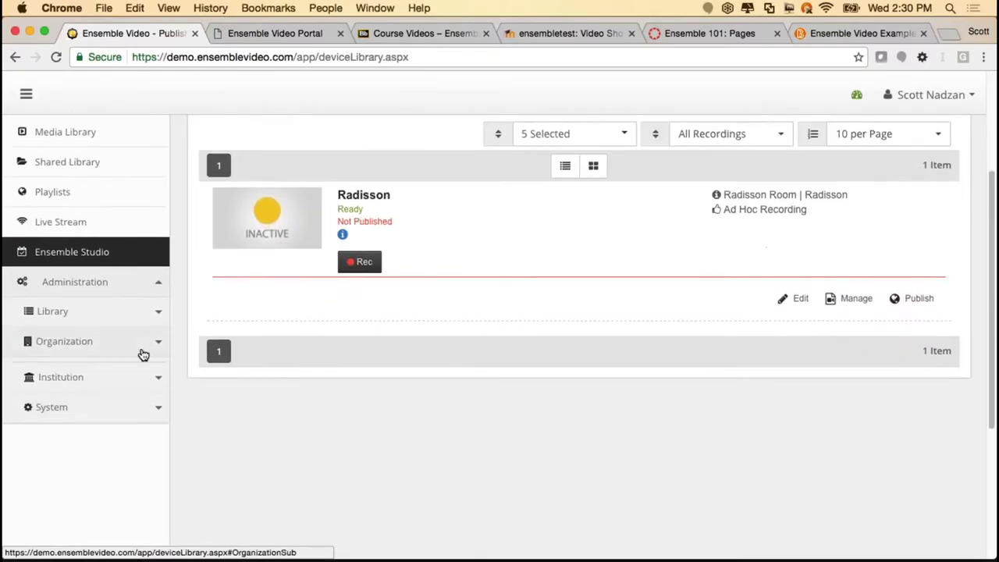
left_click(143, 355)
scroll(149, 460, "down", 2)
left_click(138, 480)
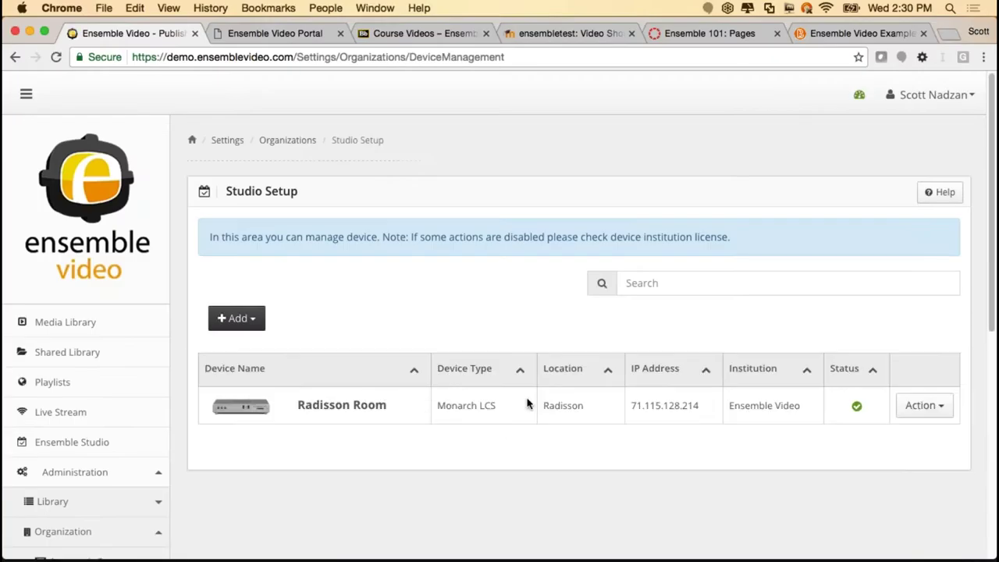
Add a new entry to the Radisson Room device's recording schedule and name it "Scheduled Recording Example".
left_click(931, 409)
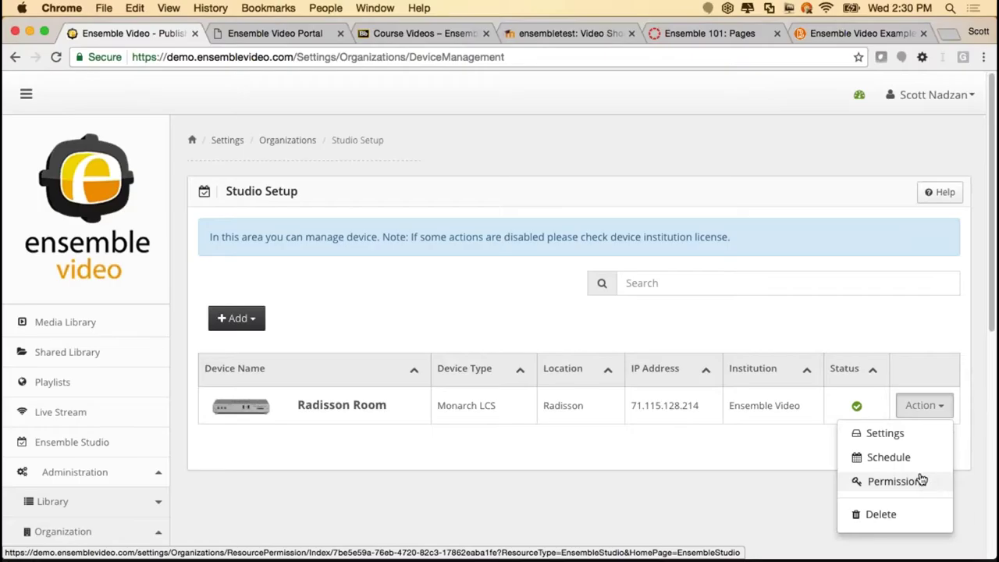
left_click(908, 461)
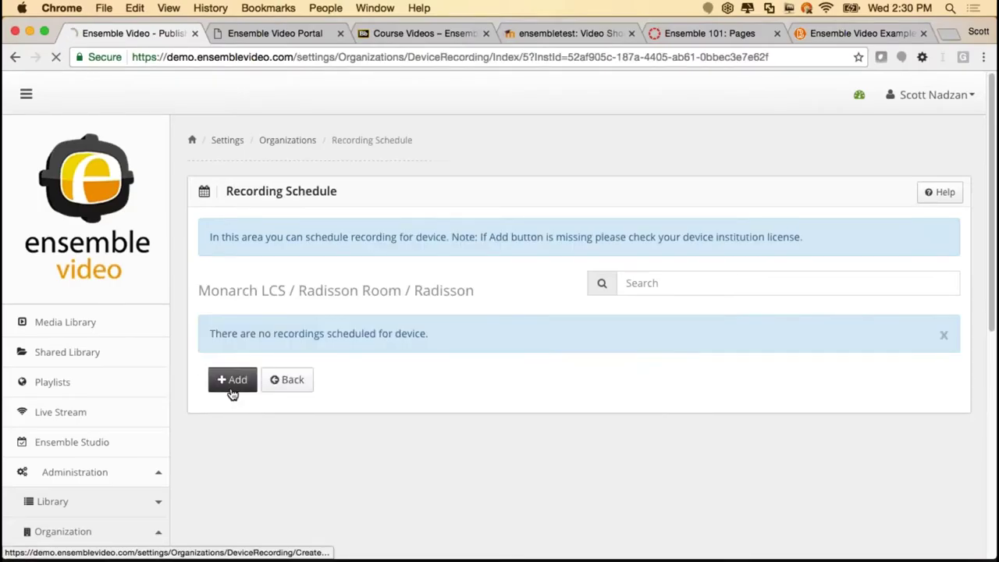
left_click(231, 390)
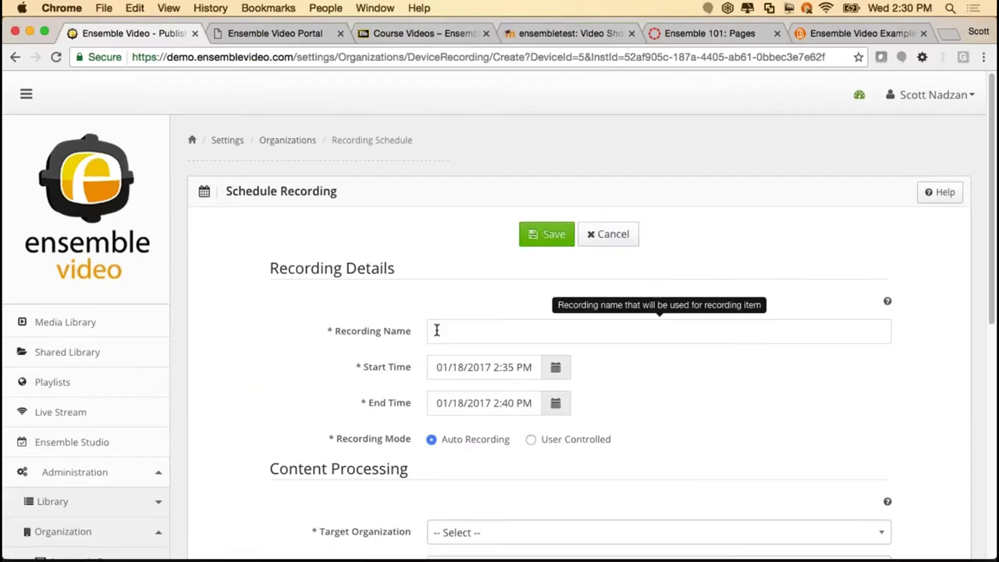
left_click(436, 330)
type("Scheduled Recording")
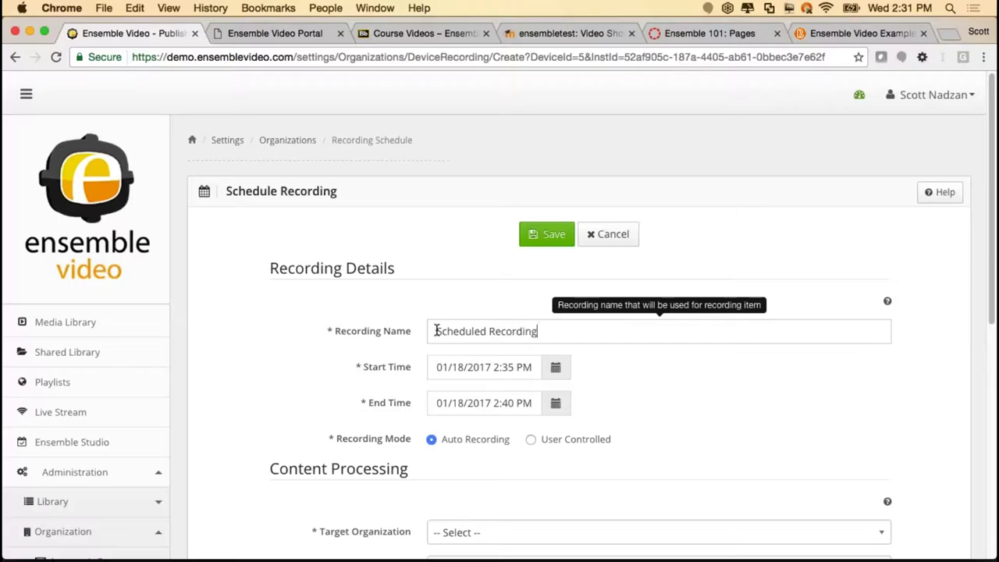
type(" Example")
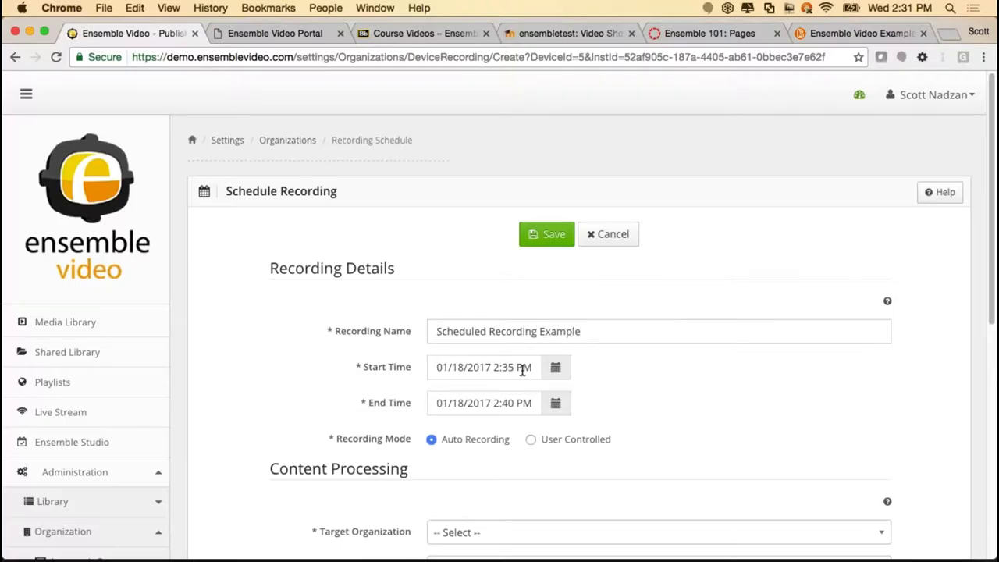
Set the target organization to Ensemble Organization and the target library to the professor's library, not the Dropbox one, and save the scheduled recording.
scroll(523, 372, "down", 1)
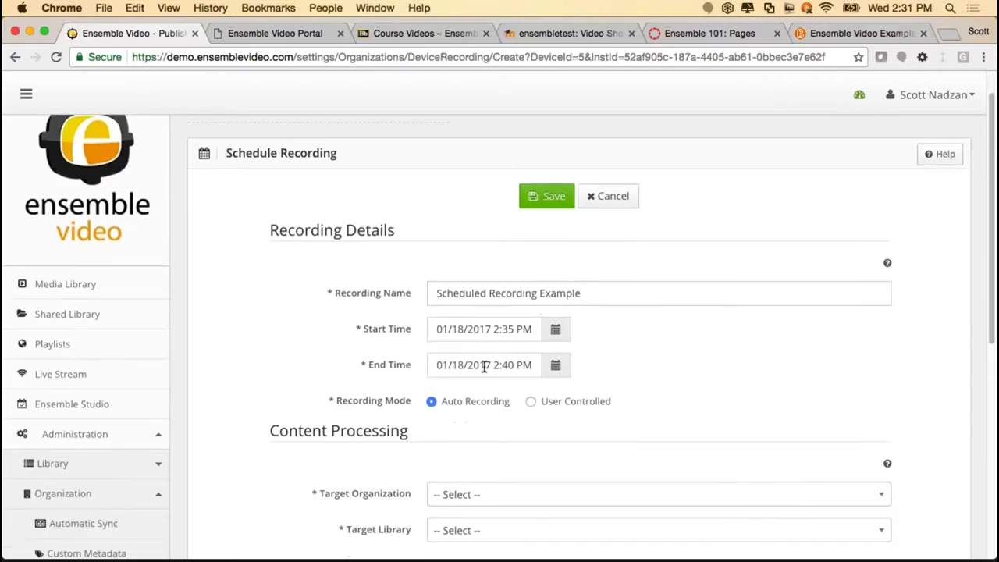
scroll(611, 380, "down", 4)
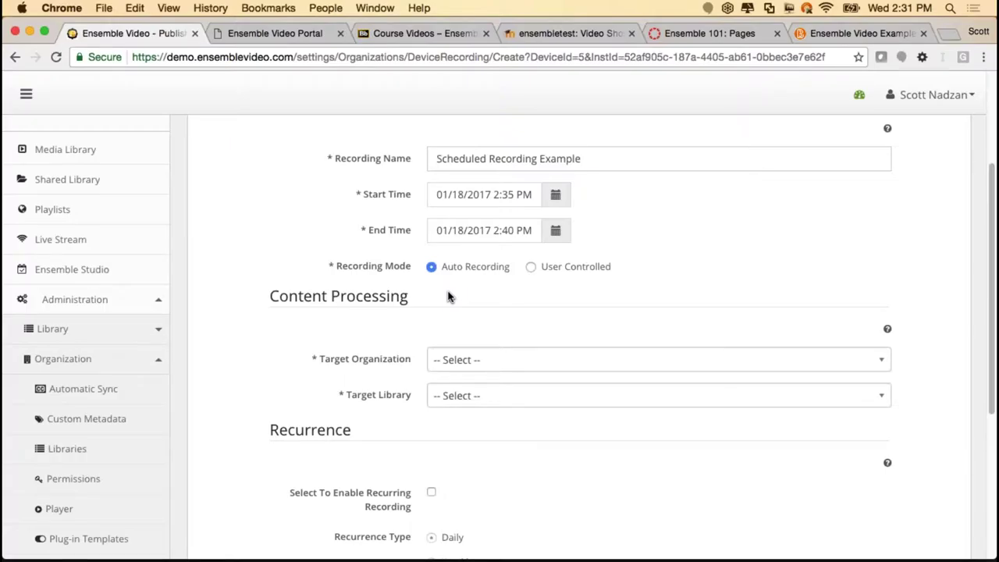
scroll(446, 375, "down", 3)
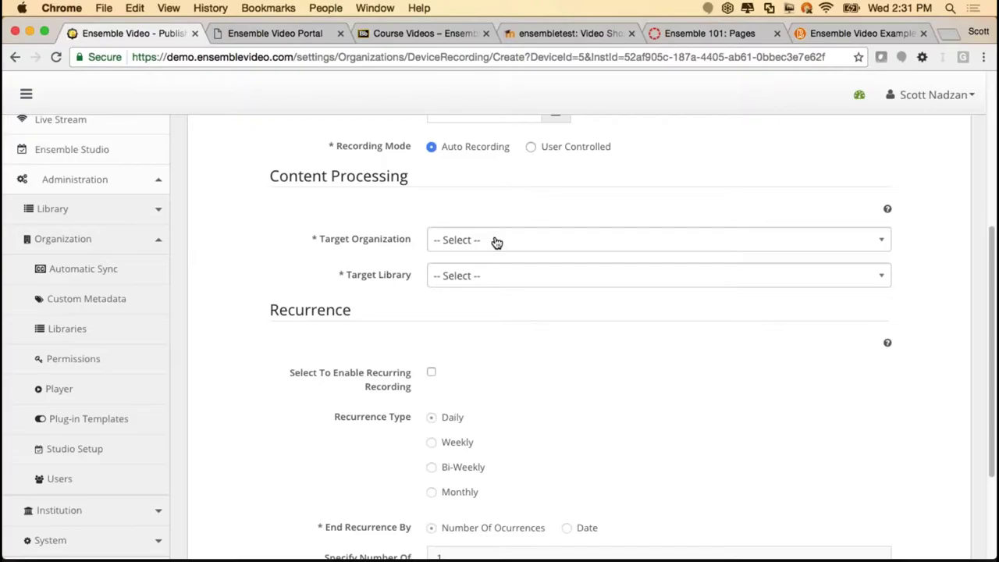
left_click(497, 242)
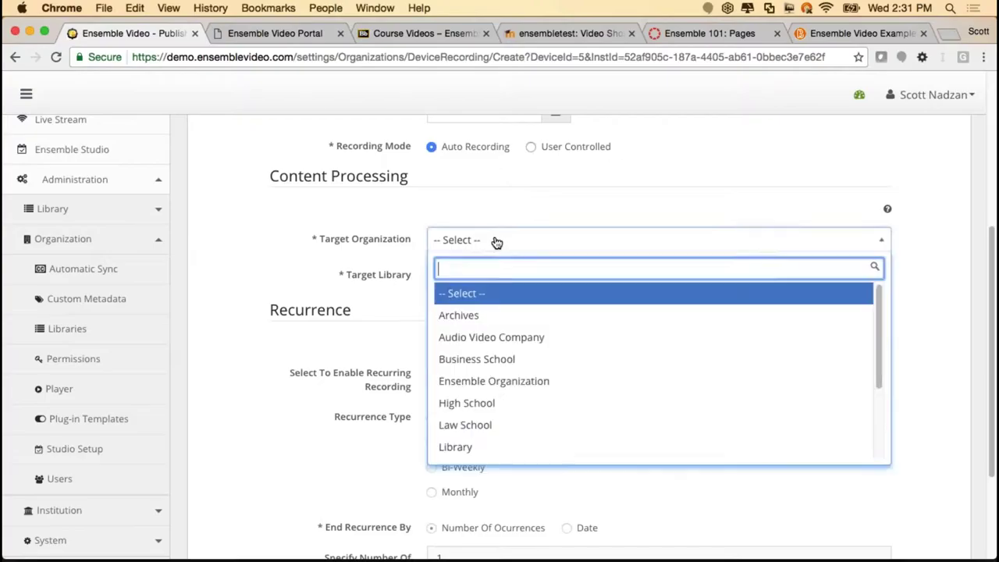
left_click(538, 382)
left_click(557, 279)
scroll(578, 417, "down", 5)
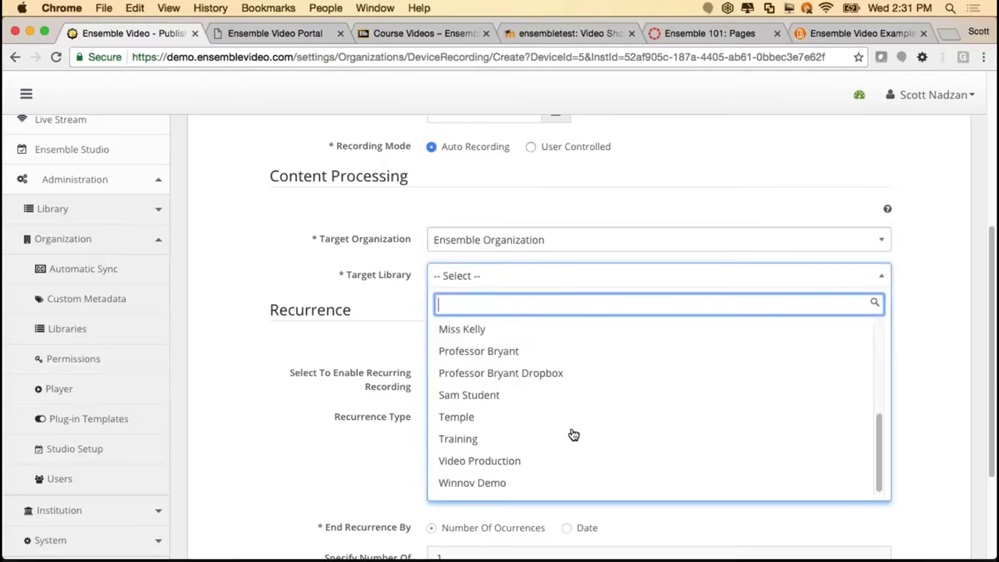
left_click(539, 352)
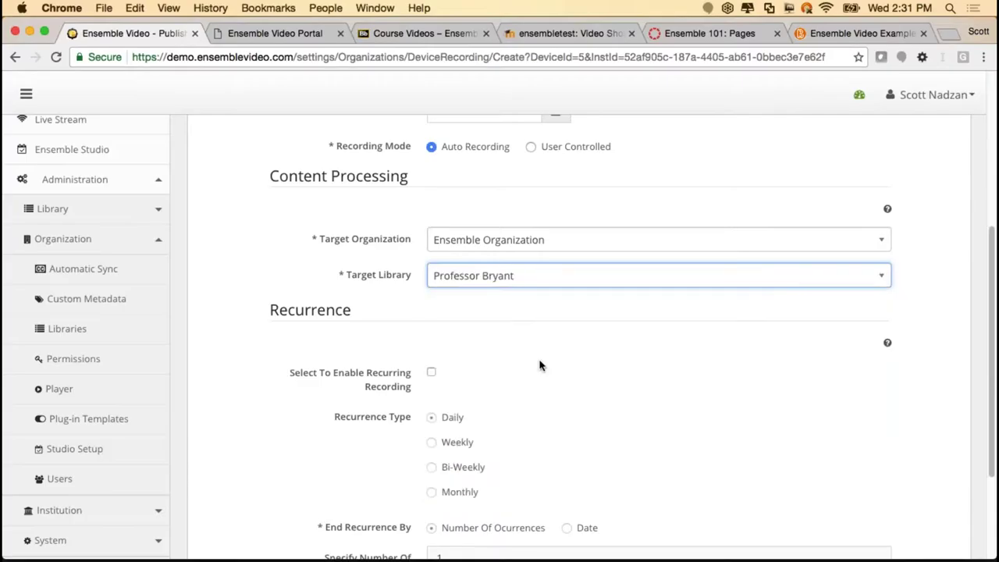
scroll(540, 365, "down", 3)
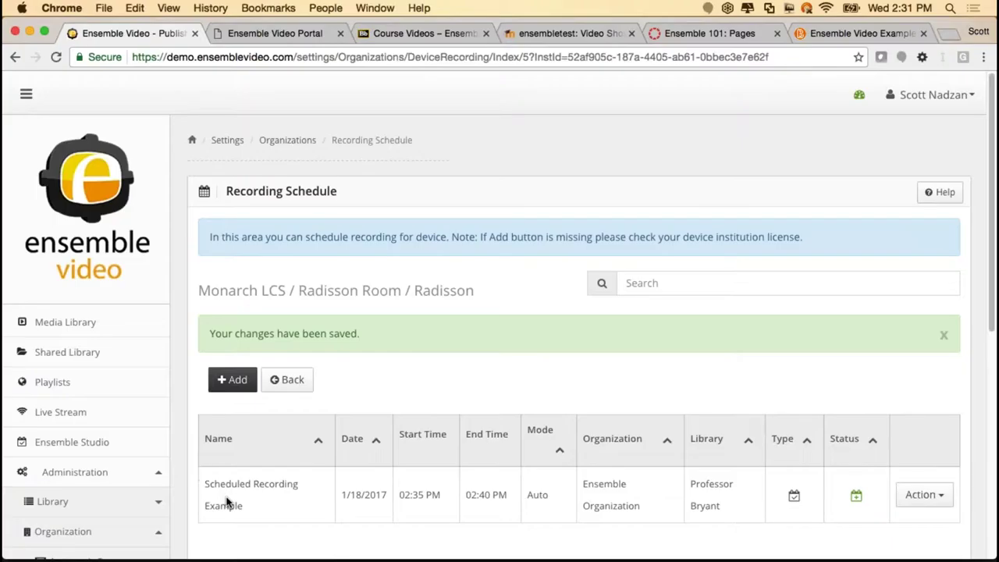
Check the scheduled recording's entry in Ensemble Studio and look for the new Radisson recording in the Media Library.
left_click(130, 446)
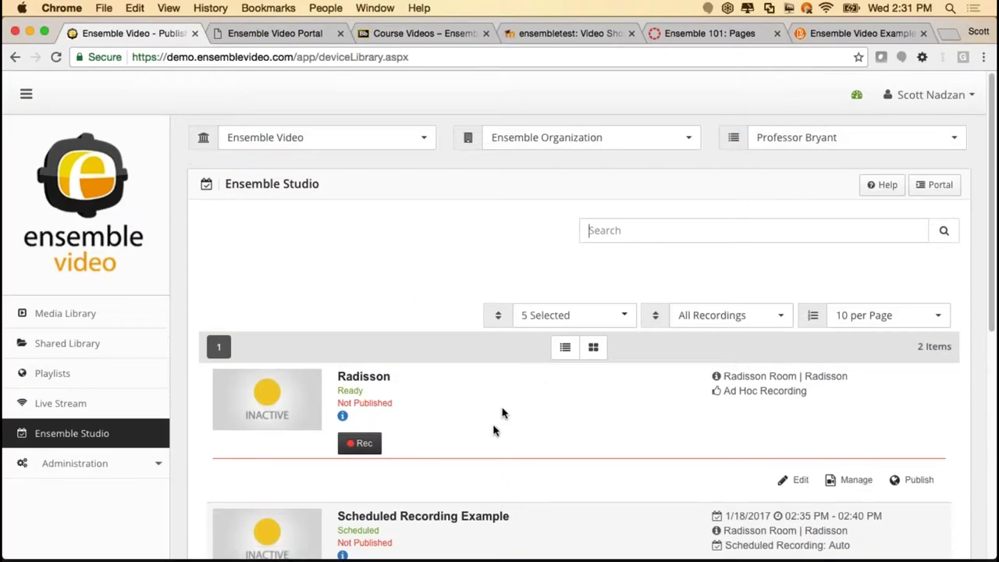
scroll(491, 437, "down", 2)
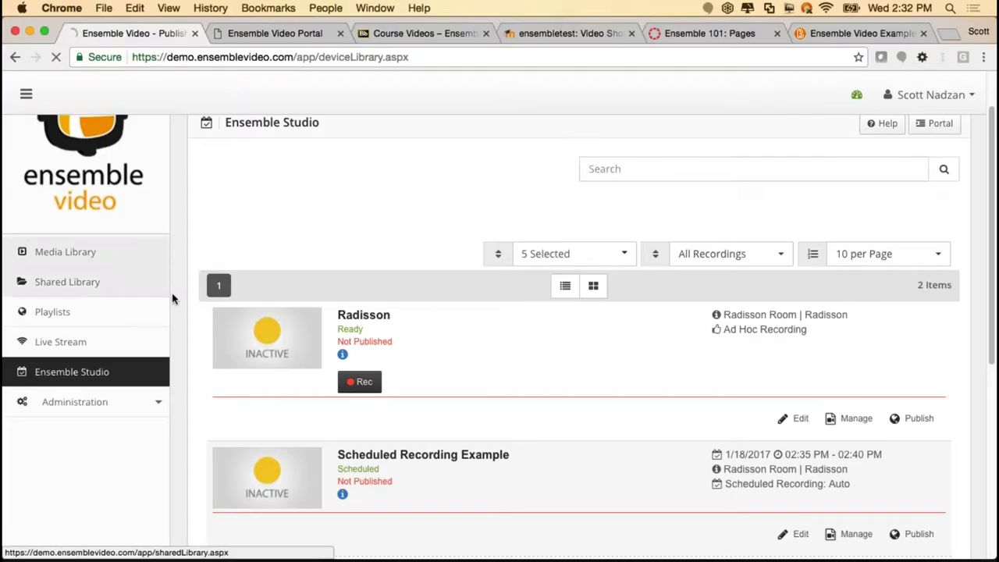
left_click(70, 251)
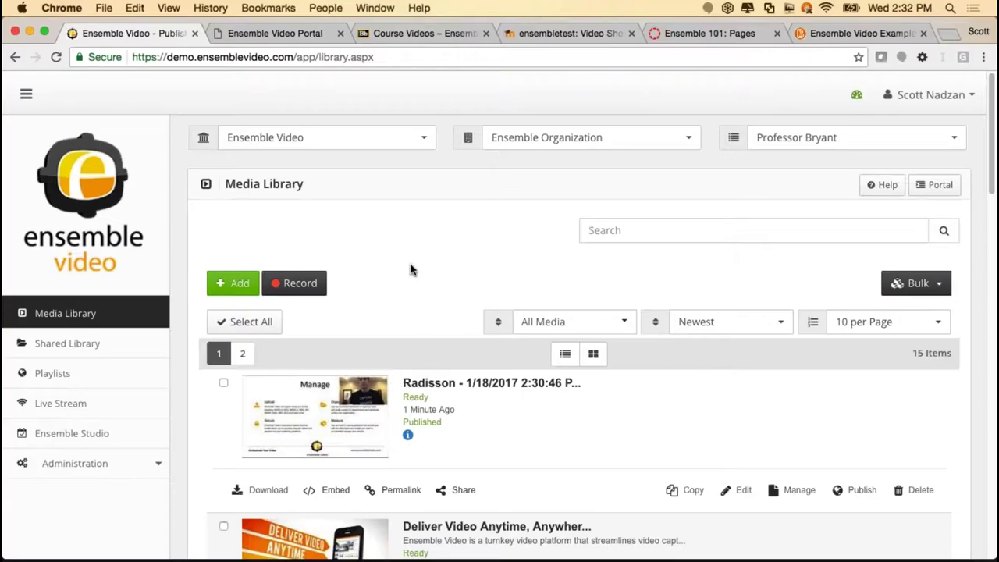
Switch to the Blackboard course, reload its Course Videos page and open the newest Radisson recording in the embedded playlist.
left_click(403, 44)
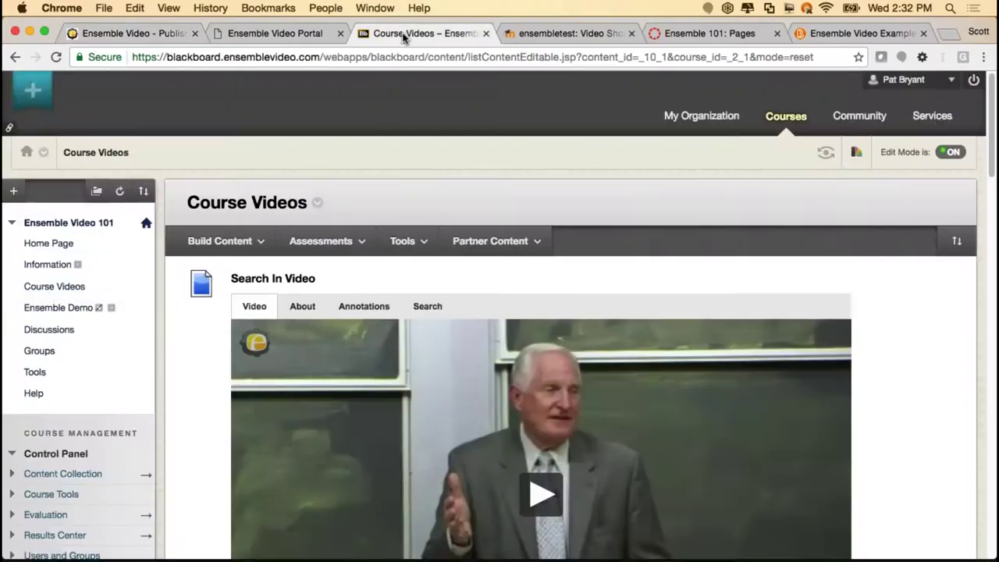
left_click(52, 289)
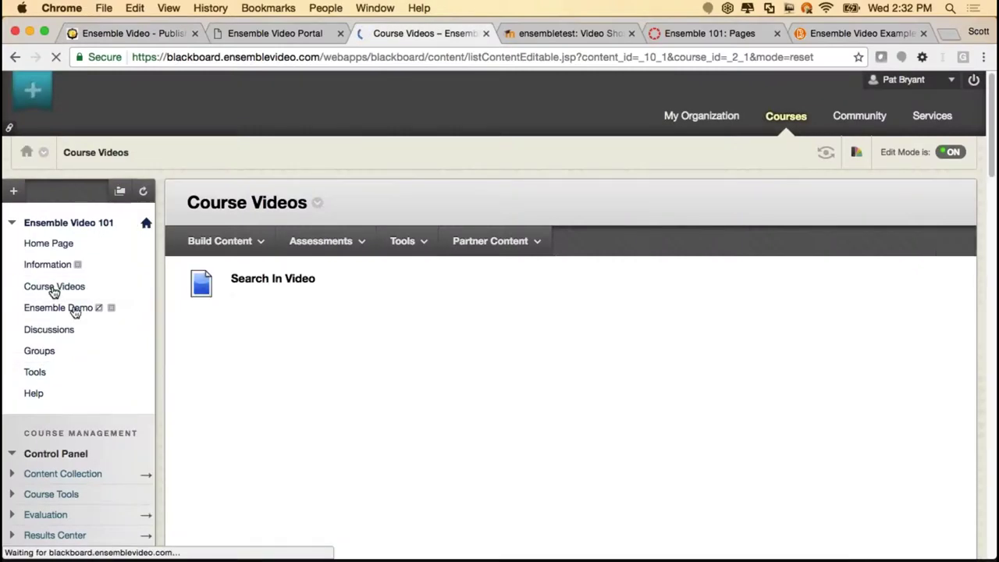
scroll(249, 400, "down", 10)
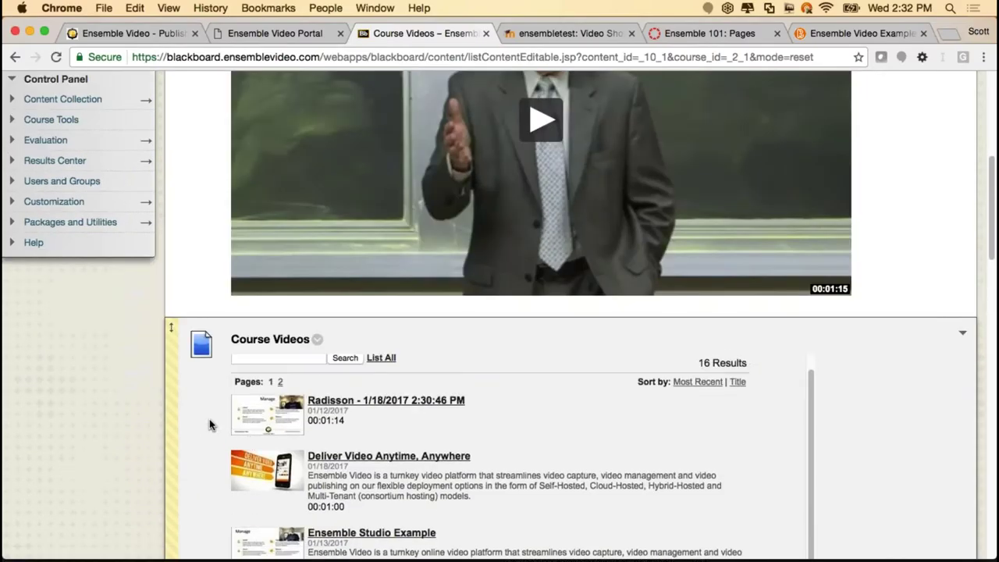
scroll(270, 366, "down", 2)
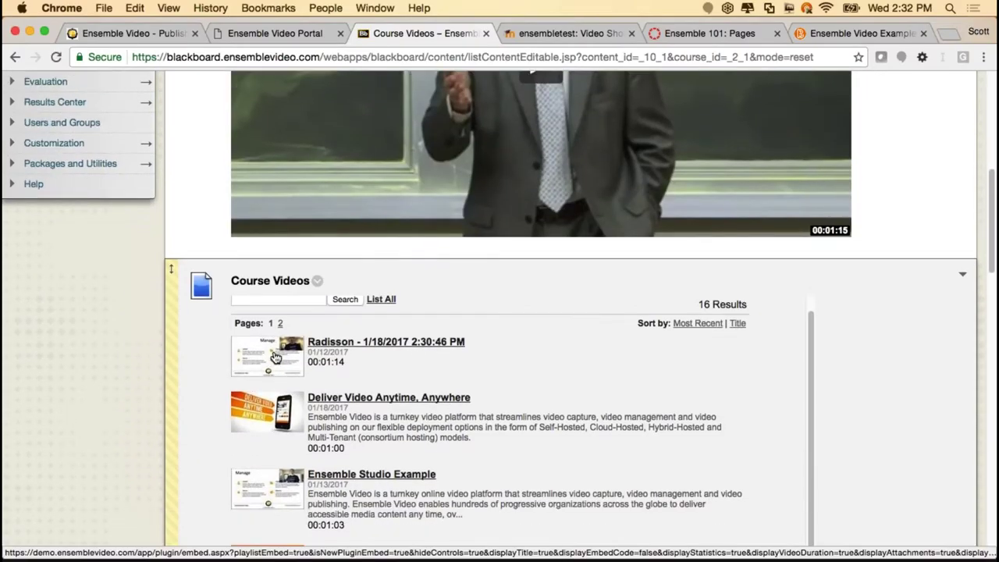
left_click(274, 358)
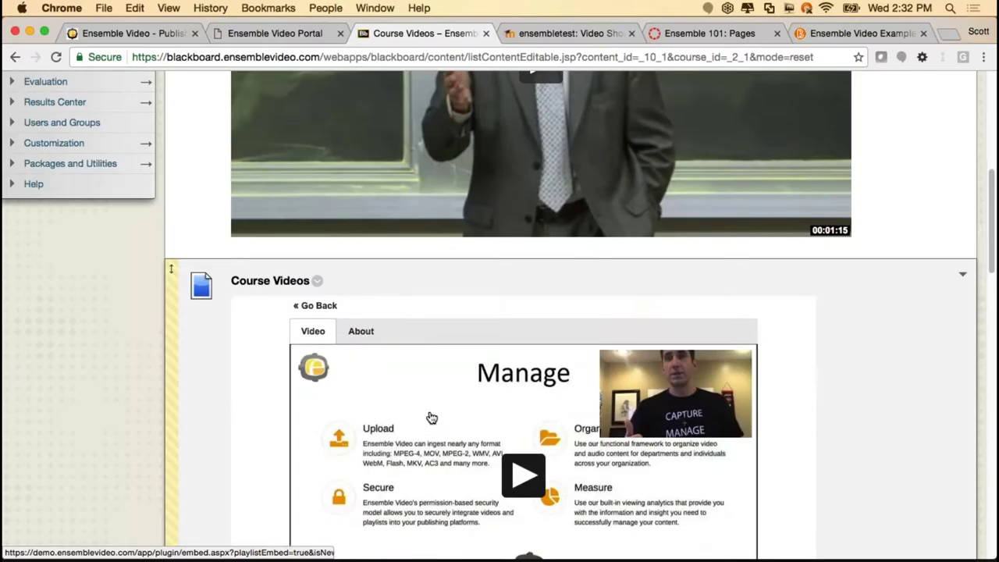
Play a few seconds of the Radisson recording, pause it and return to the Course Videos playlist.
scroll(432, 417, "down", 3)
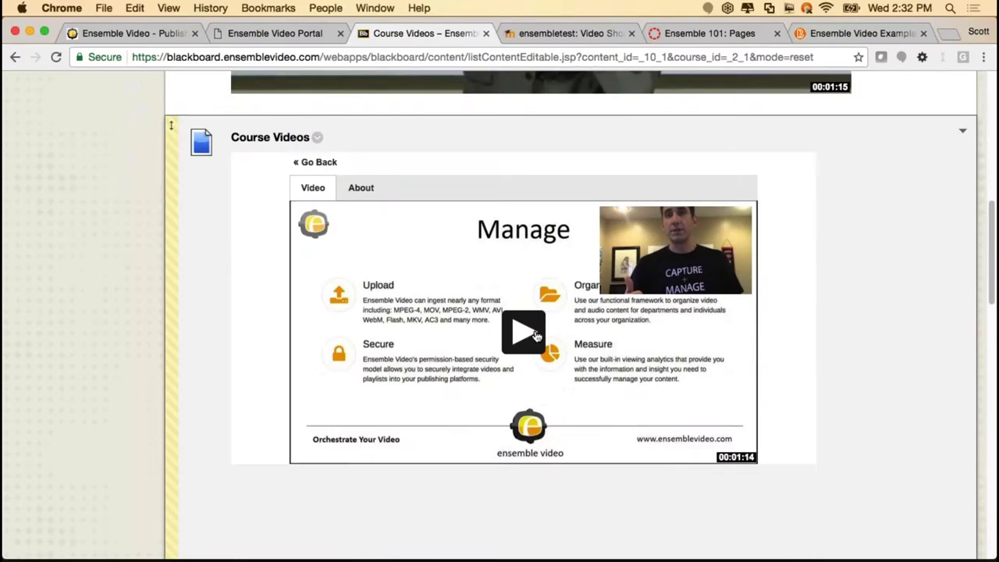
left_click(536, 336)
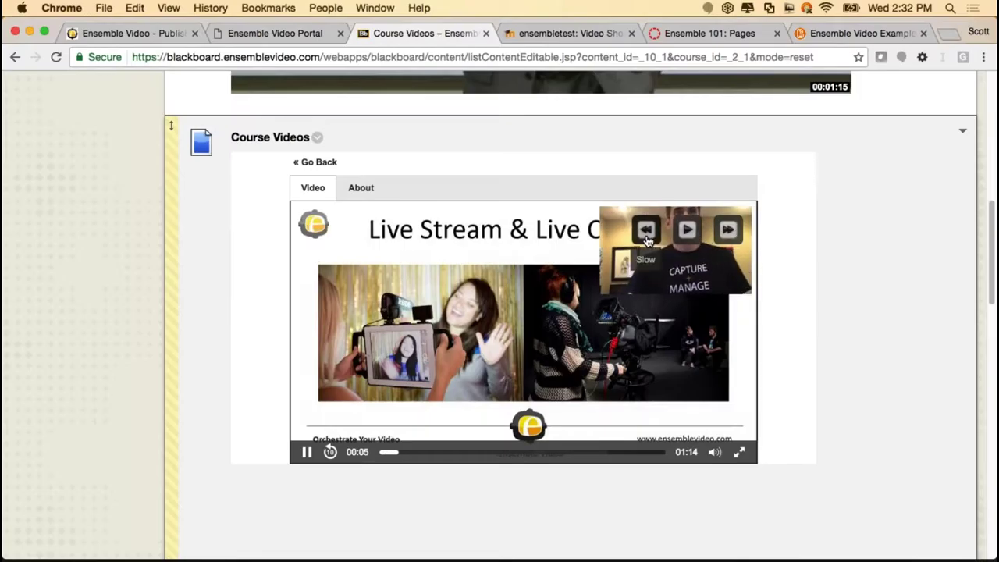
left_click(307, 456)
left_click(306, 163)
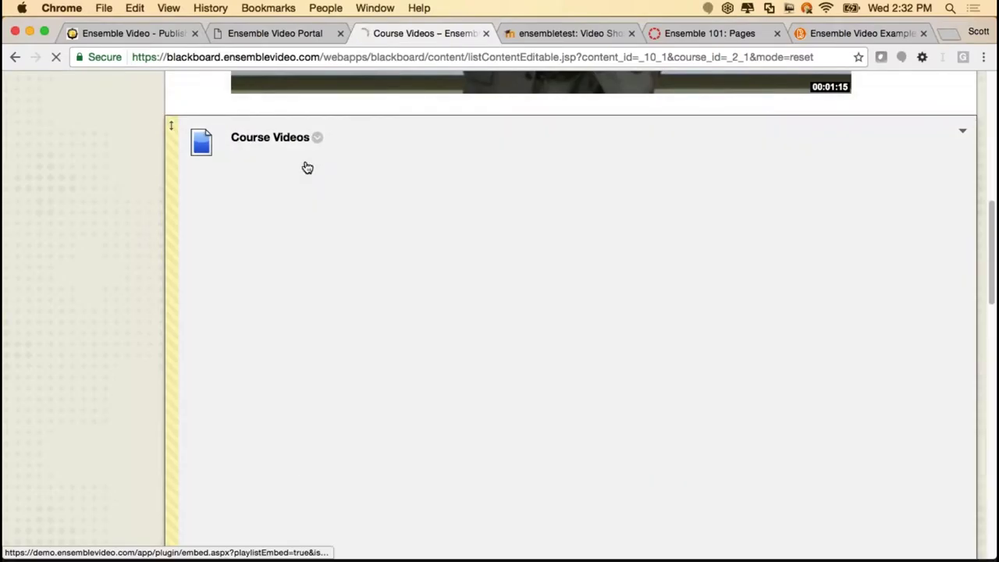
scroll(285, 315, "up", 5)
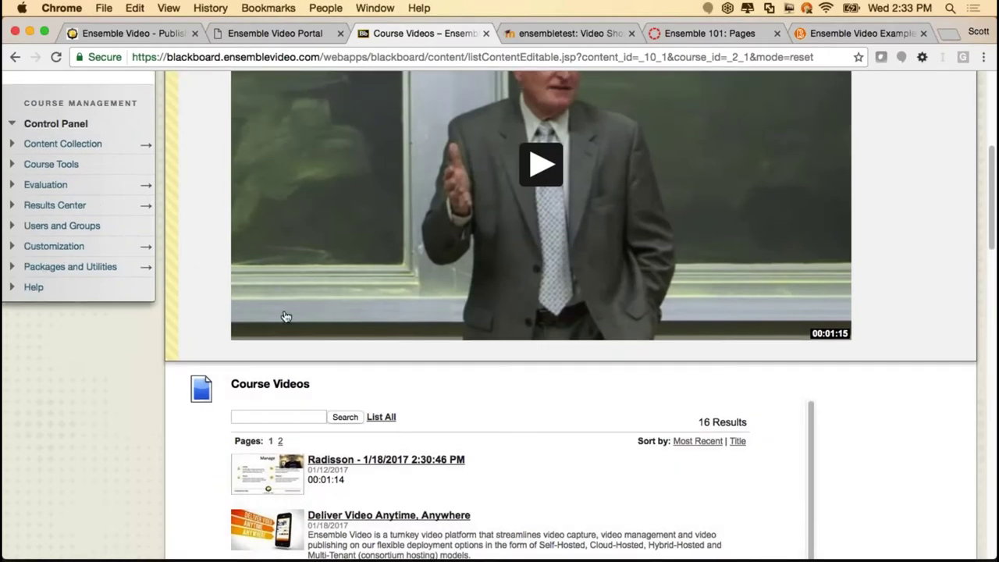
scroll(286, 316, "up", 4)
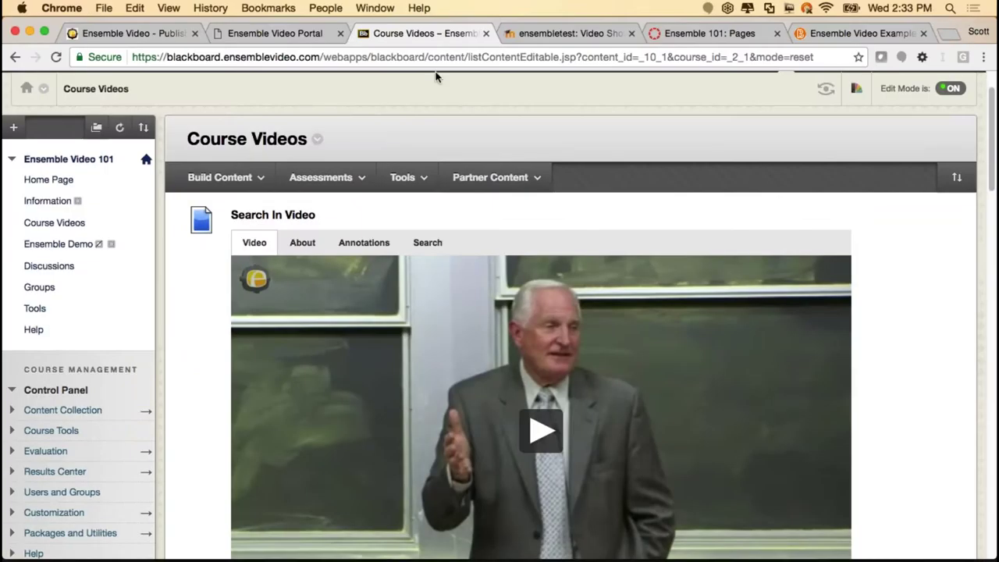
Glance at the Moodle showcase page, and return to Blackboard to examine the Course Videos playlist and its search field.
left_click(546, 32)
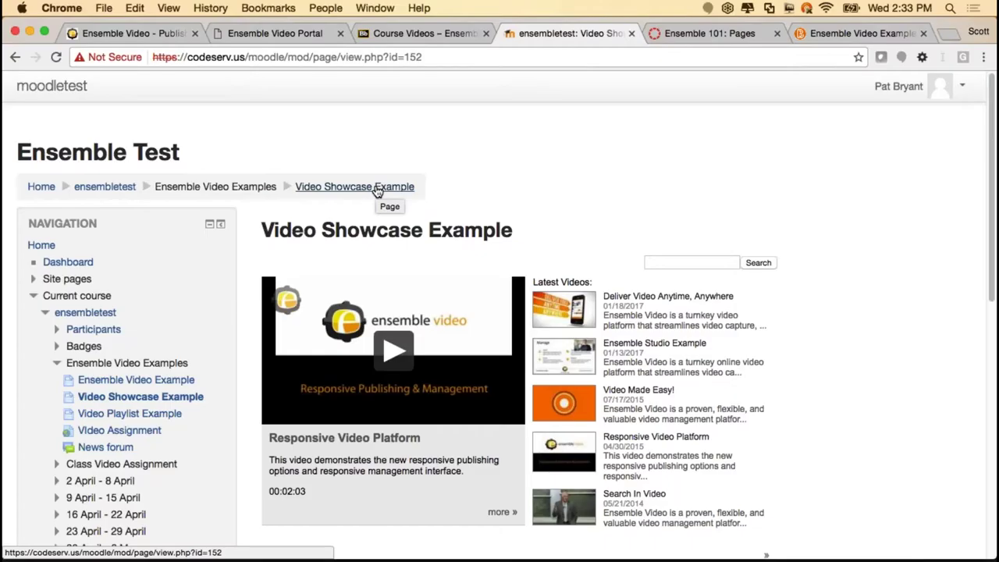
left_click(413, 34)
scroll(497, 446, "down", 10)
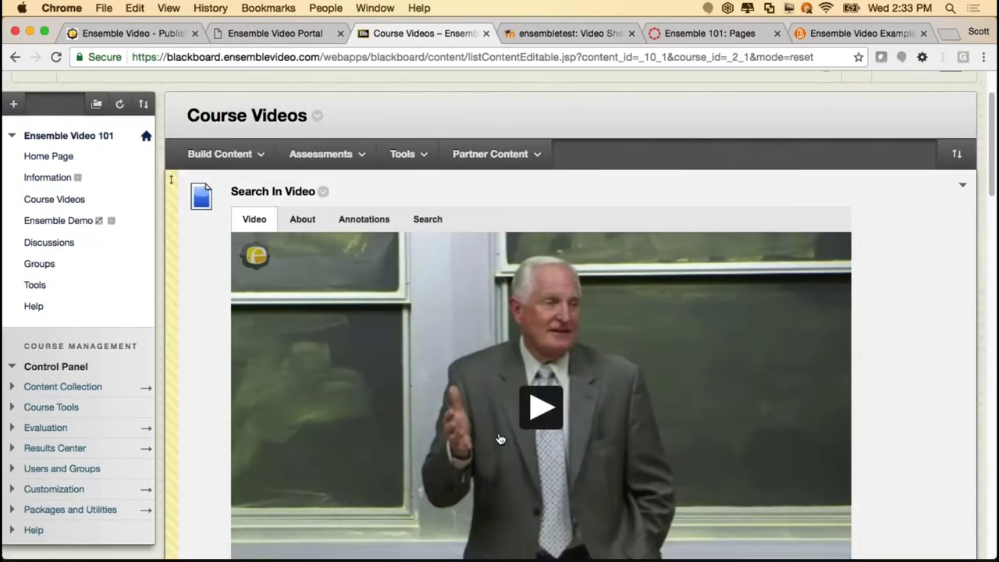
scroll(468, 405, "up", 2)
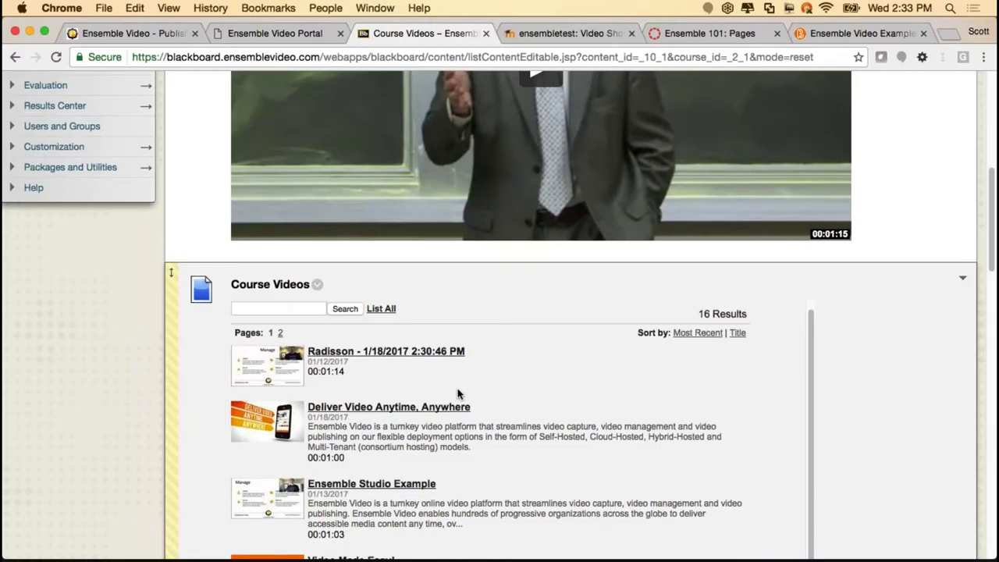
left_click(315, 310)
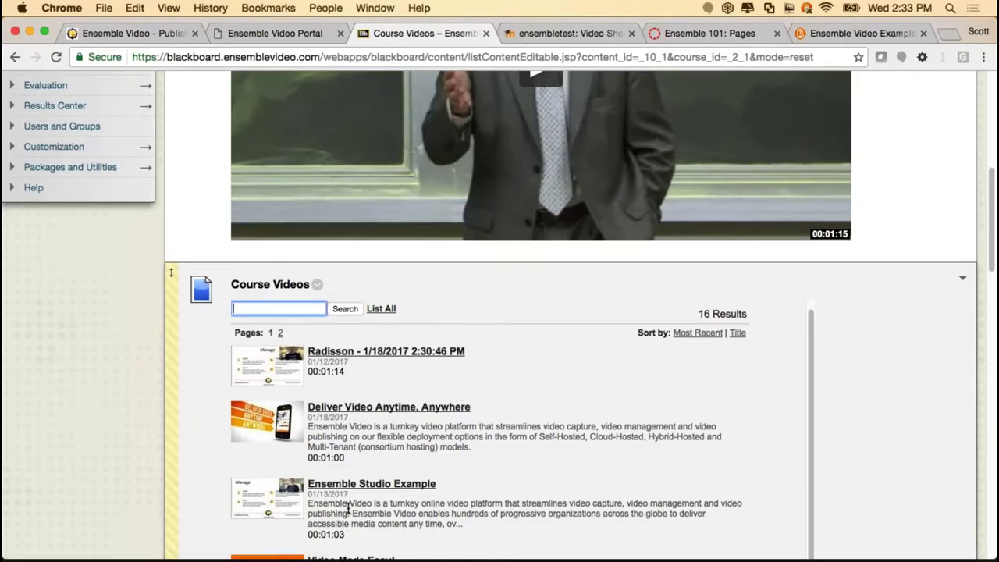
scroll(426, 329, "up", 1)
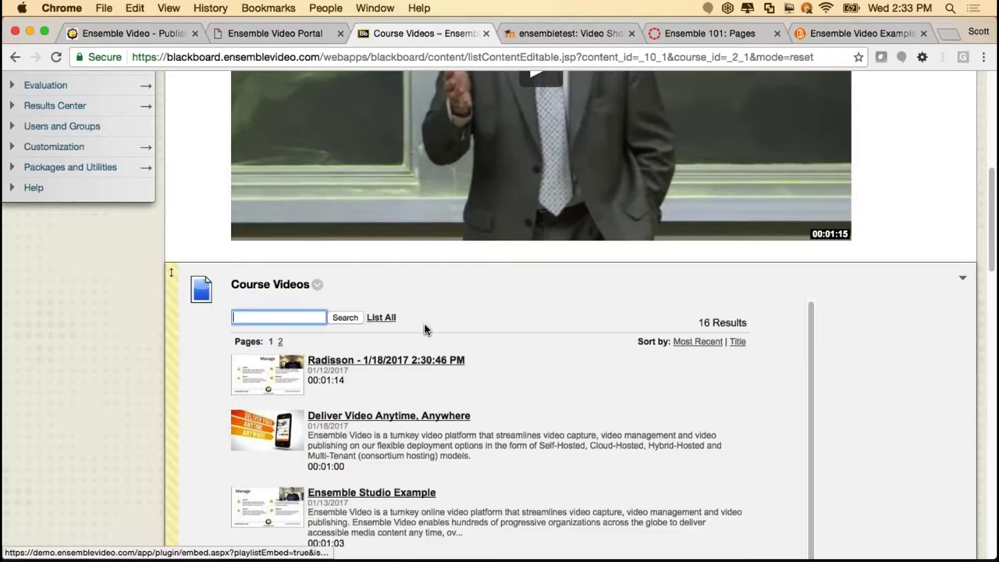
scroll(425, 329, "up", 1)
Switch to Moodle, reload the Video Showcase Example page and review its latest videos, lectures and student videos.
left_click(562, 32)
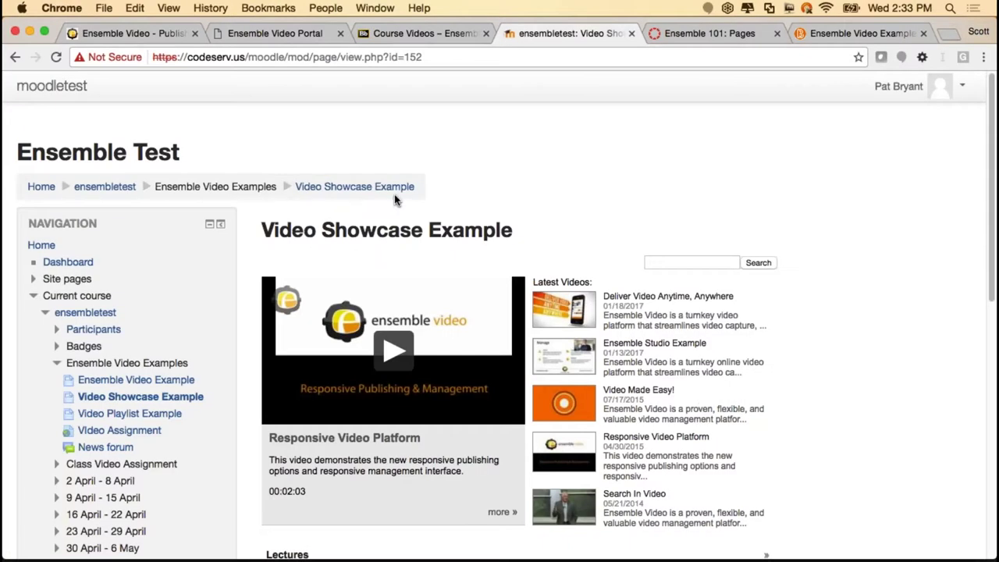
left_click(395, 193)
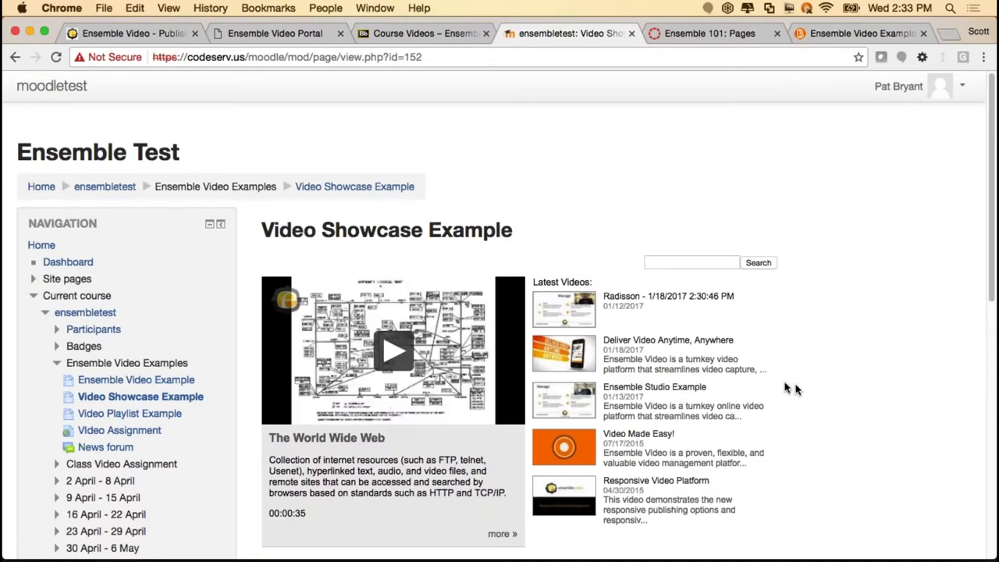
scroll(784, 386, "down", 3)
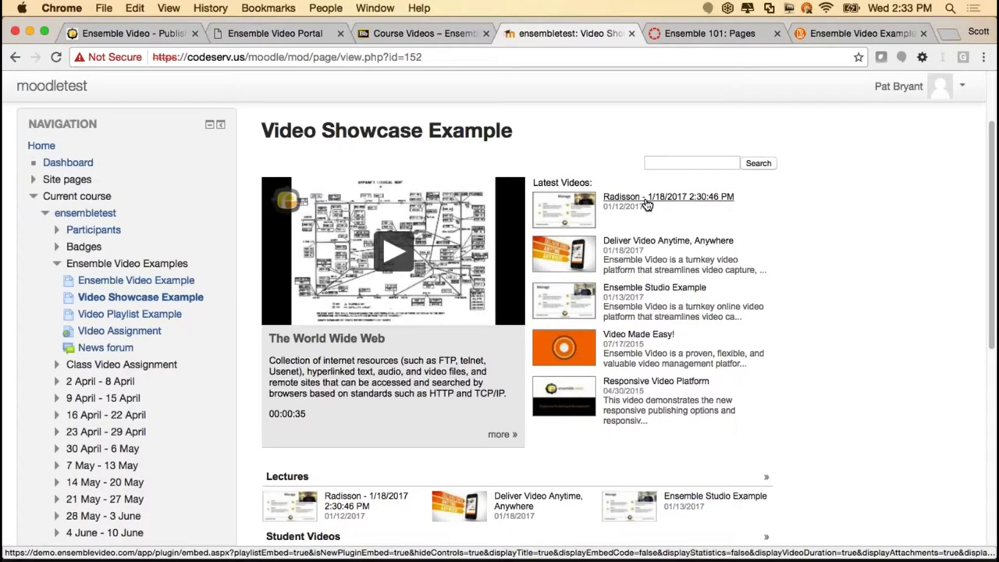
scroll(598, 386, "down", 6)
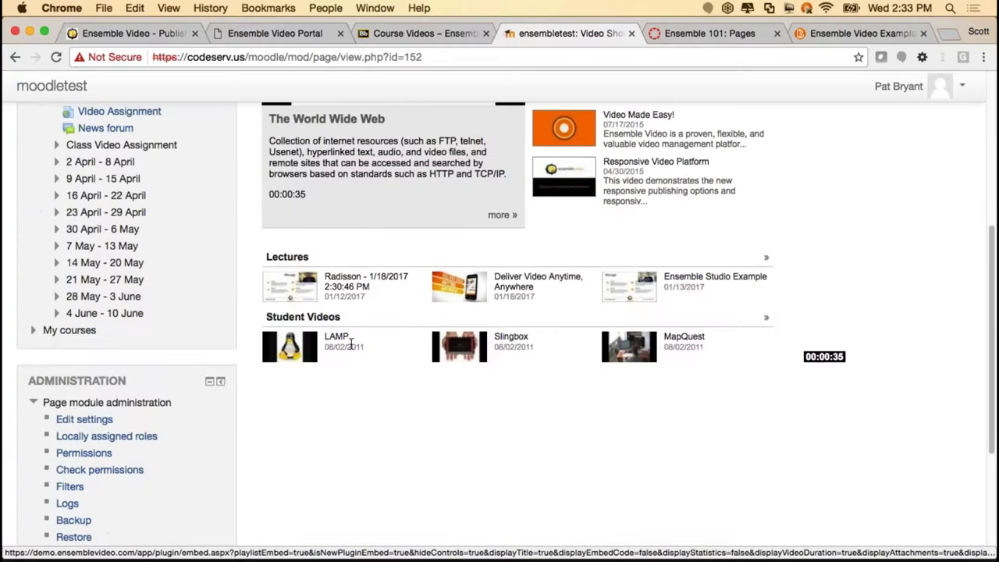
scroll(599, 386, "up", 7)
scroll(599, 386, "down", 3)
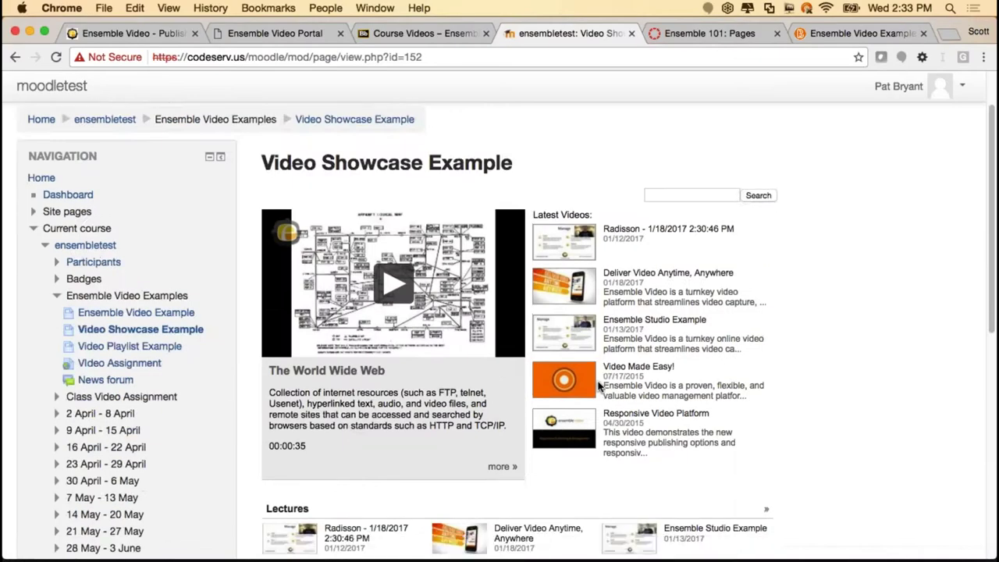